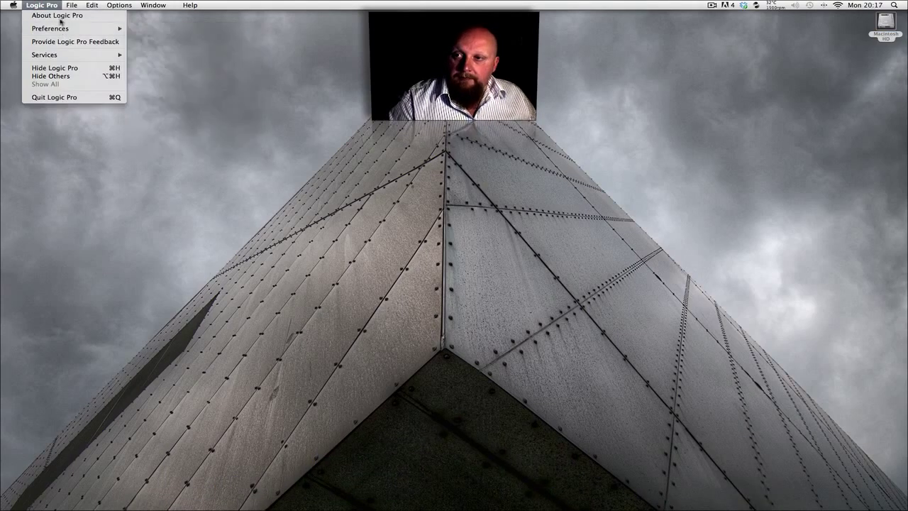
Step: Open About Logic Pro to confirm the installed version is 9.1.4 (1700.2)
{"action": "left_click", "coordinate": [61, 17]}
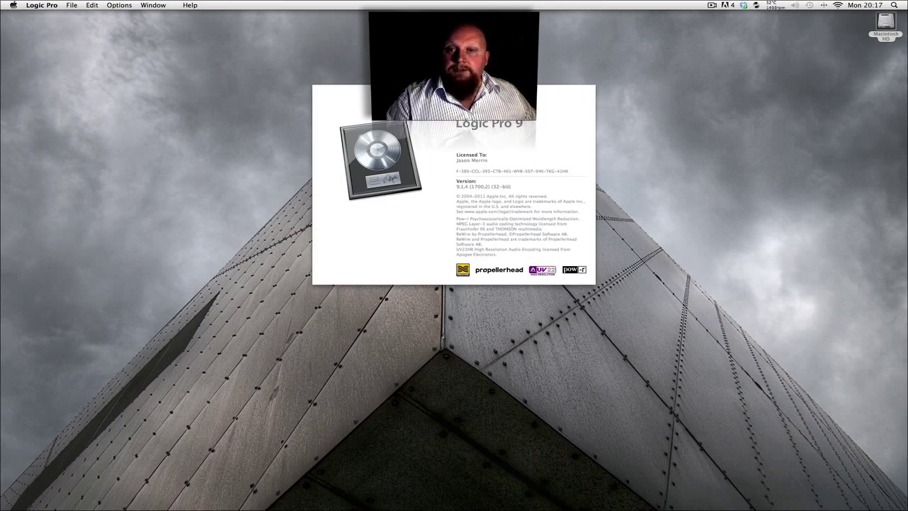
Step: Close the About window, then start a Software Update check and cancel it
{"action": "key", "text": "super+w"}
{"action": "left_click", "coordinate": [13, 6]}
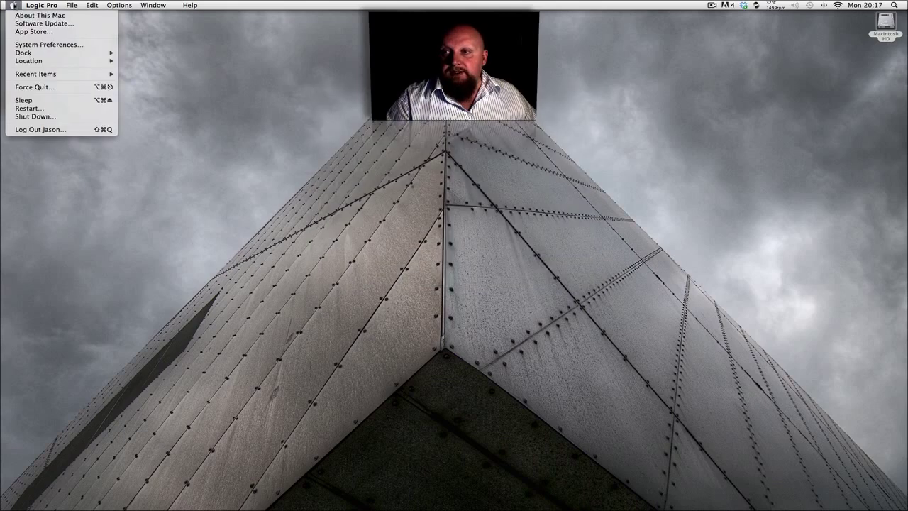
{"action": "left_click", "coordinate": [27, 24]}
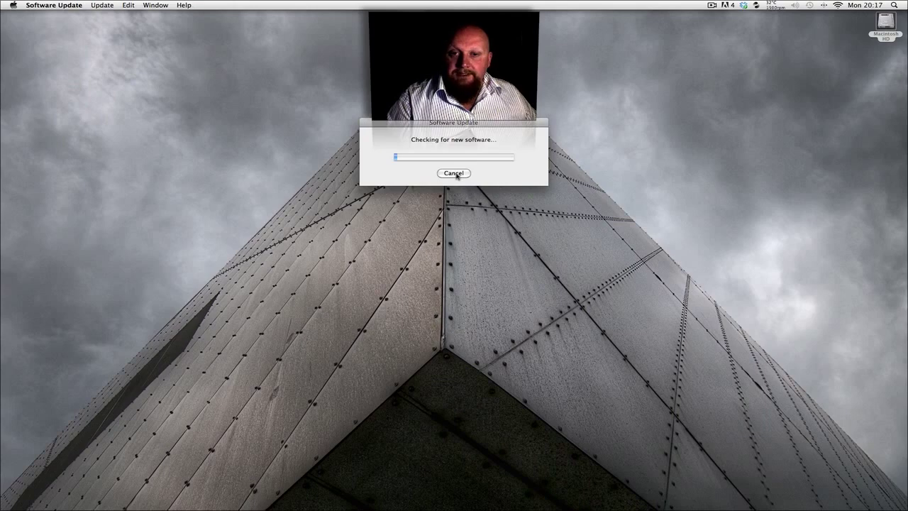
{"action": "left_click", "coordinate": [454, 173]}
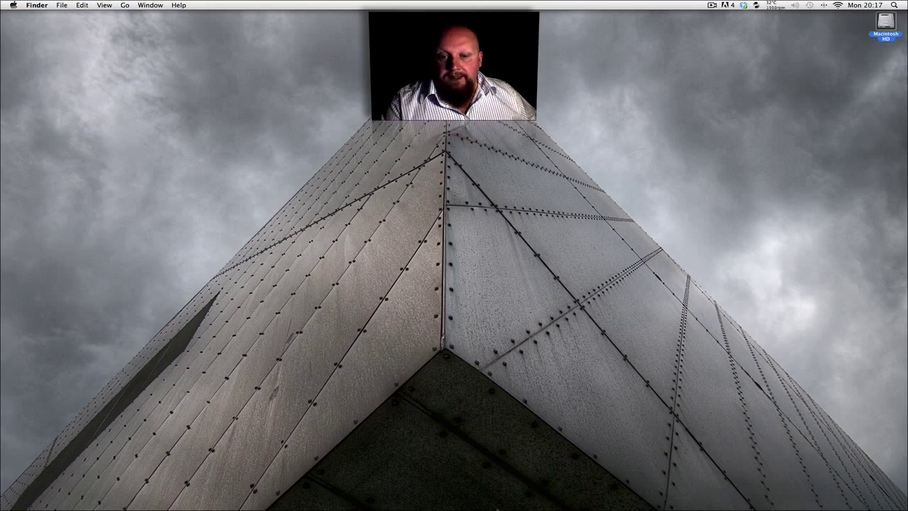
{"action": "mouse_move", "coordinate": [487, 497]}
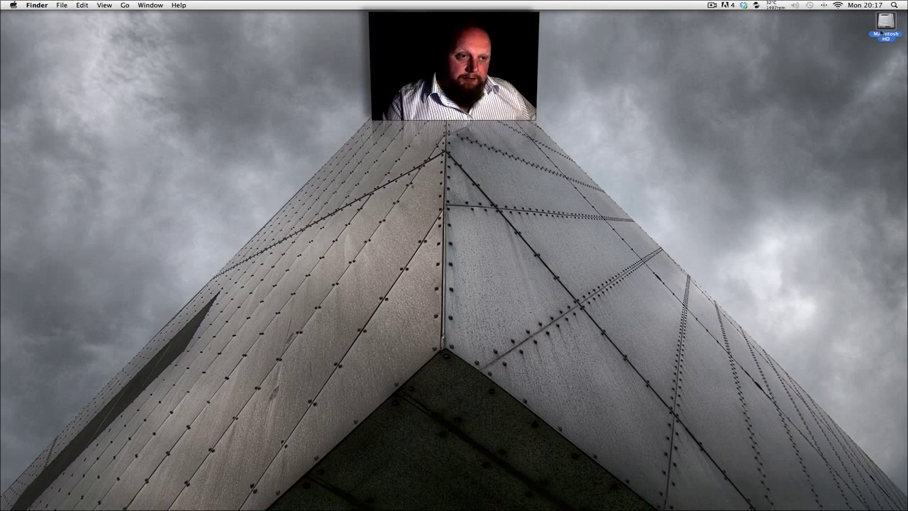
{"action": "double_click", "coordinate": [882, 26]}
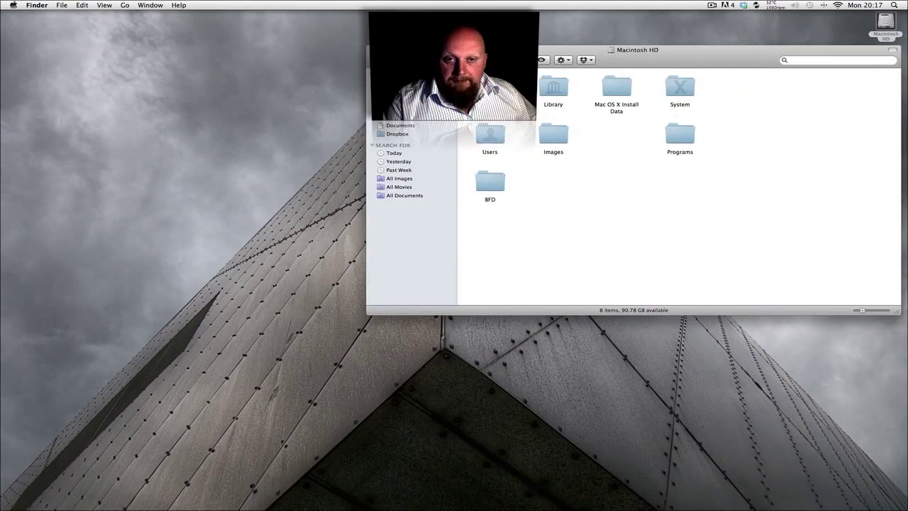
{"action": "double_click", "coordinate": [489, 91]}
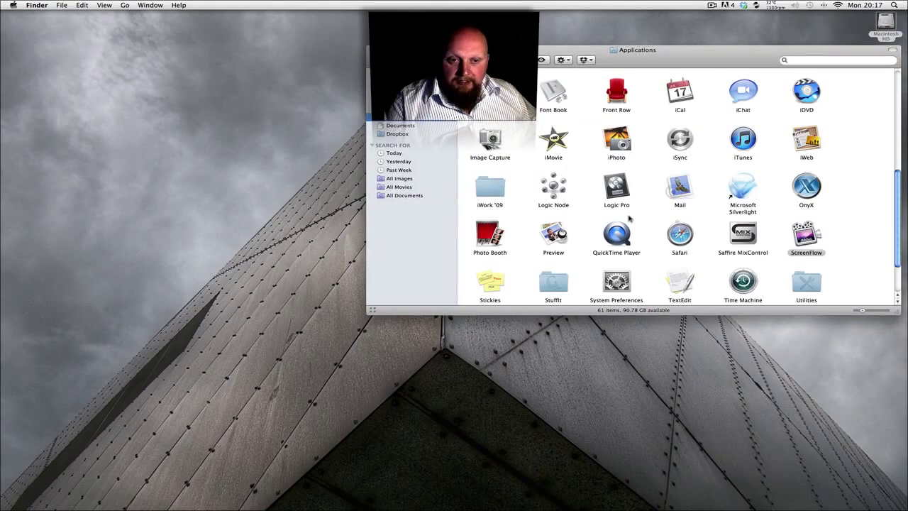
{"action": "left_click", "coordinate": [621, 206]}
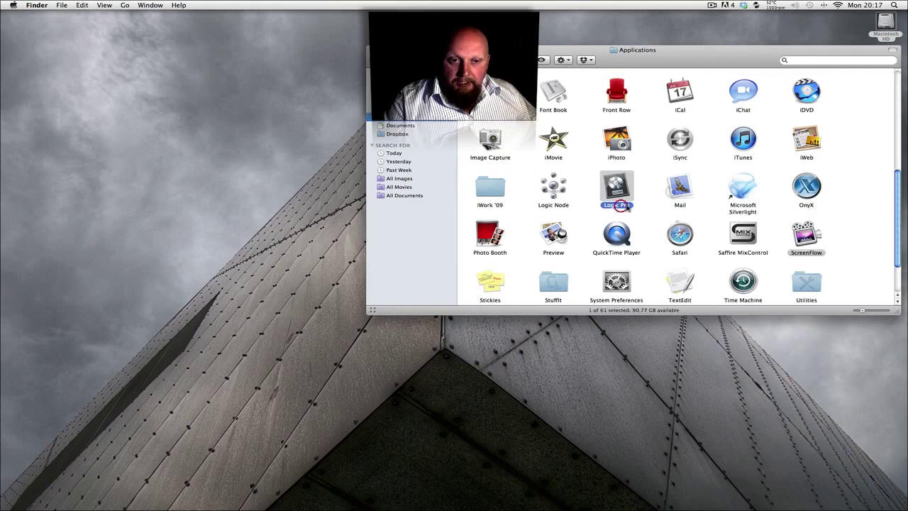
{"action": "left_click", "coordinate": [628, 206]}
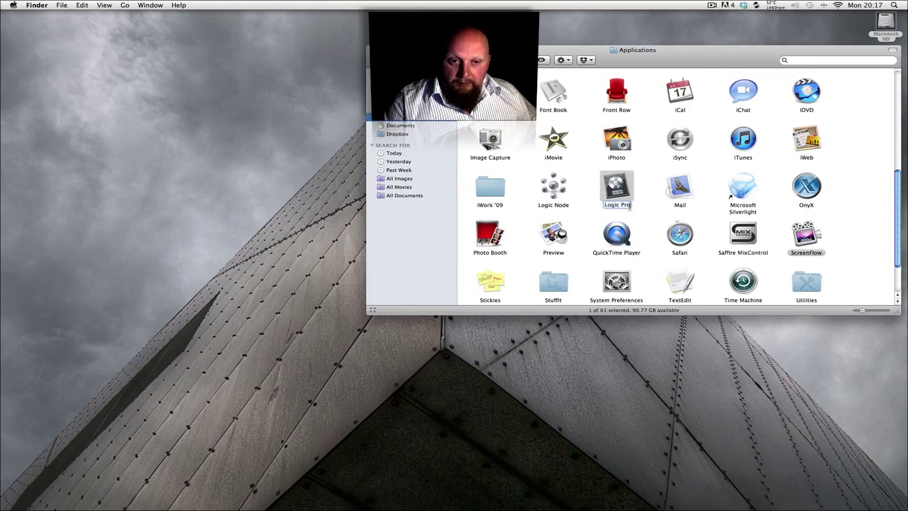
{"action": "type", "text": "1"}
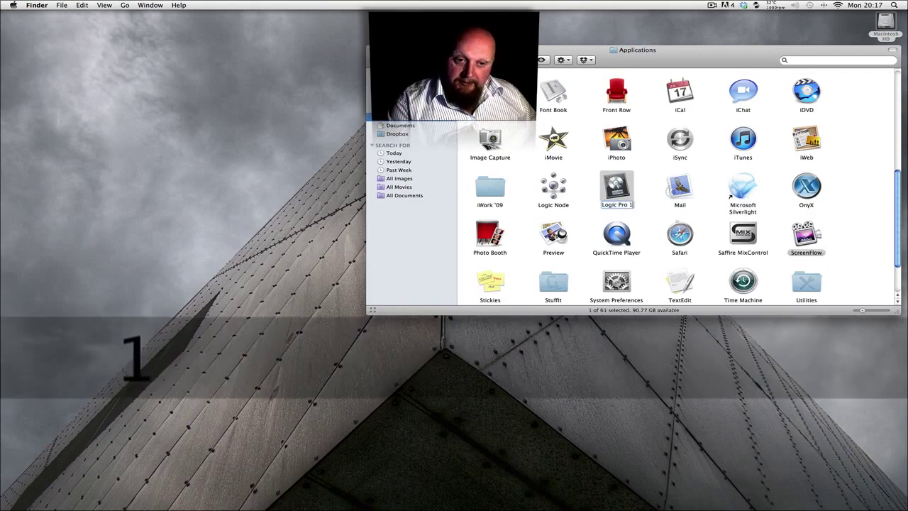
{"action": "type", "text": ".101"}
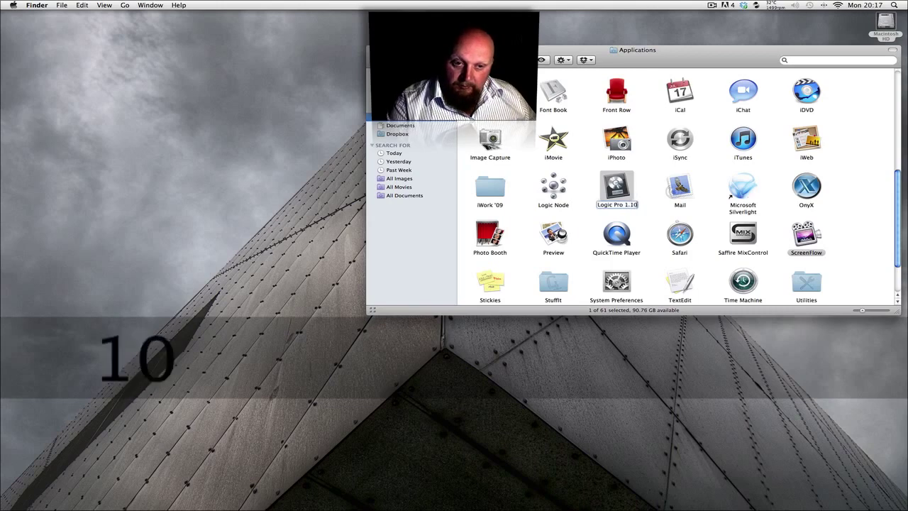
{"action": "key", "text": "BackSpace"}
{"action": "key", "text": "BackSpace"}
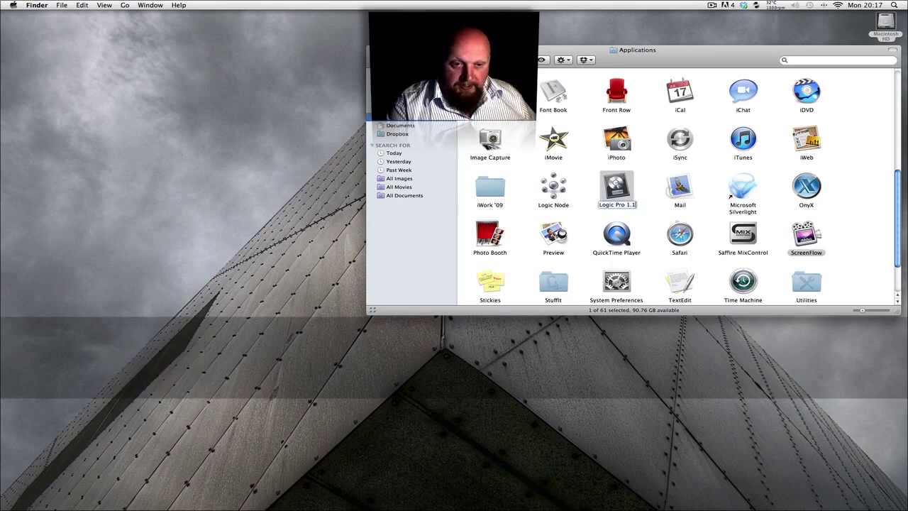
{"action": "type", "text": ".0"}
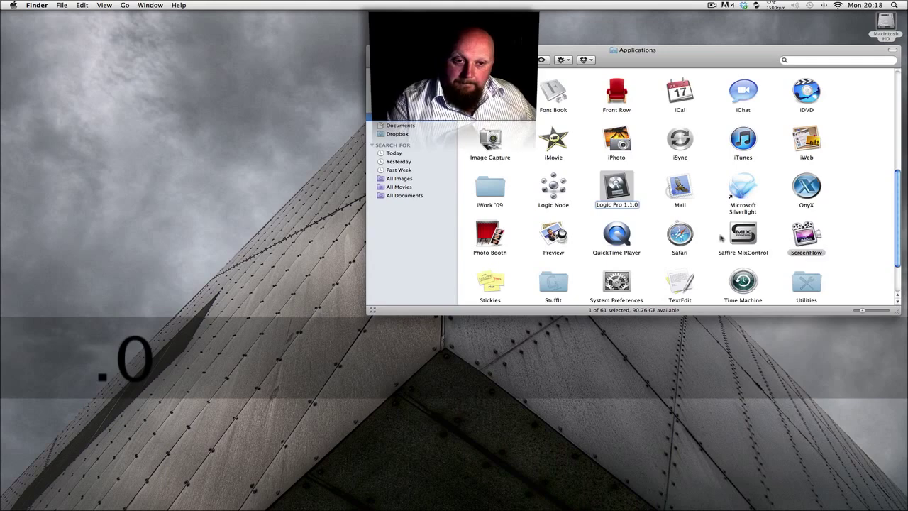
{"action": "left_click", "coordinate": [654, 213]}
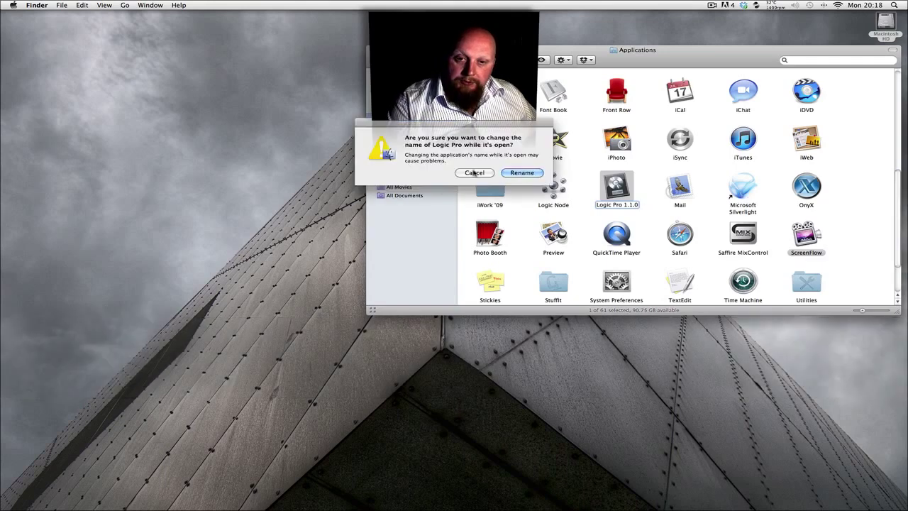
{"action": "left_click", "coordinate": [480, 174]}
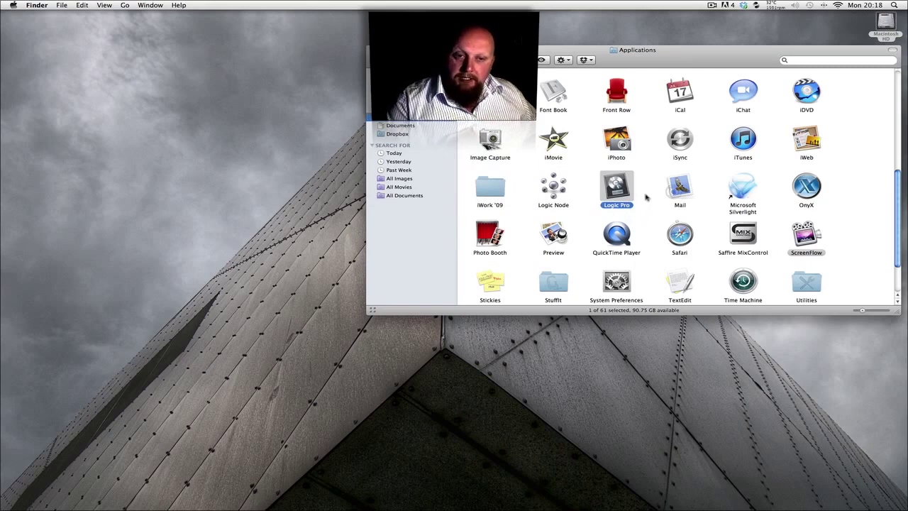
{"action": "left_click", "coordinate": [628, 207]}
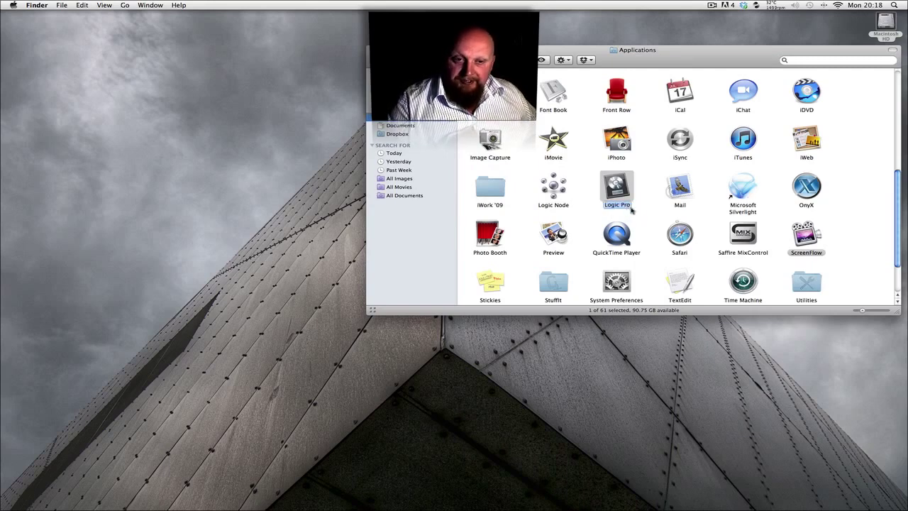
{"action": "key", "text": "Escape"}
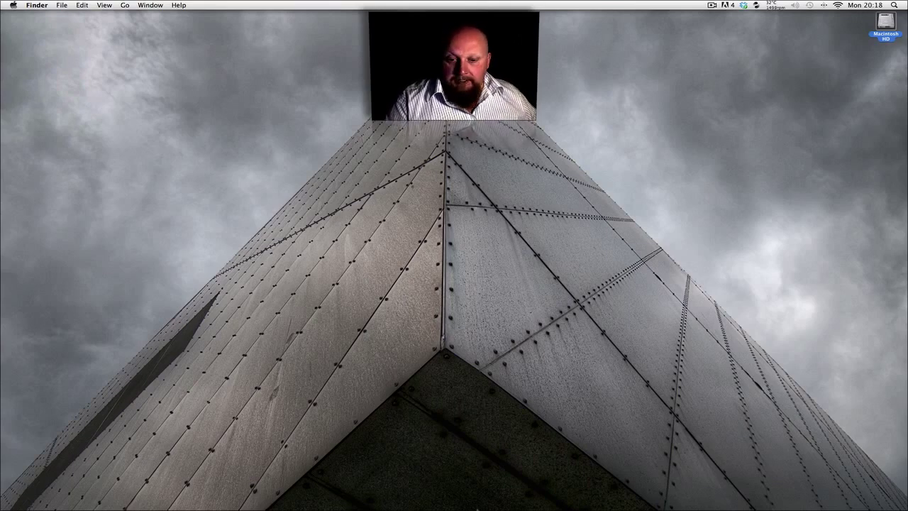
Step: Launch Safari, Google 'presonus' and open the PreSonus website from the results
{"action": "left_click", "coordinate": [281, 481]}
{"action": "left_click", "coordinate": [297, 158]}
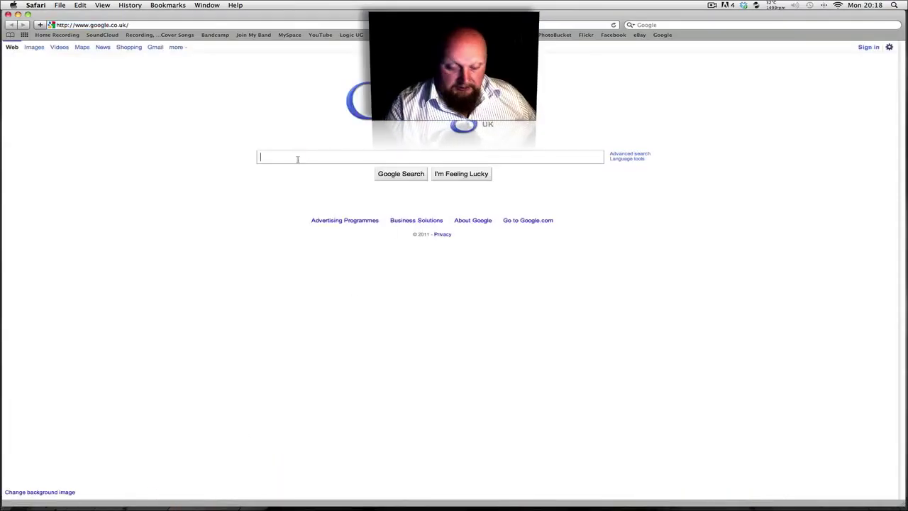
{"action": "type", "text": "pres"}
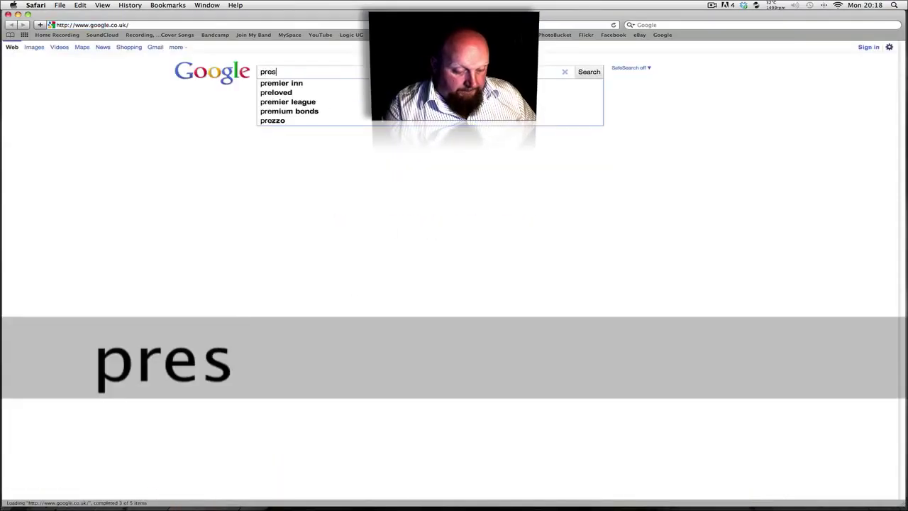
{"action": "type", "text": "onus"}
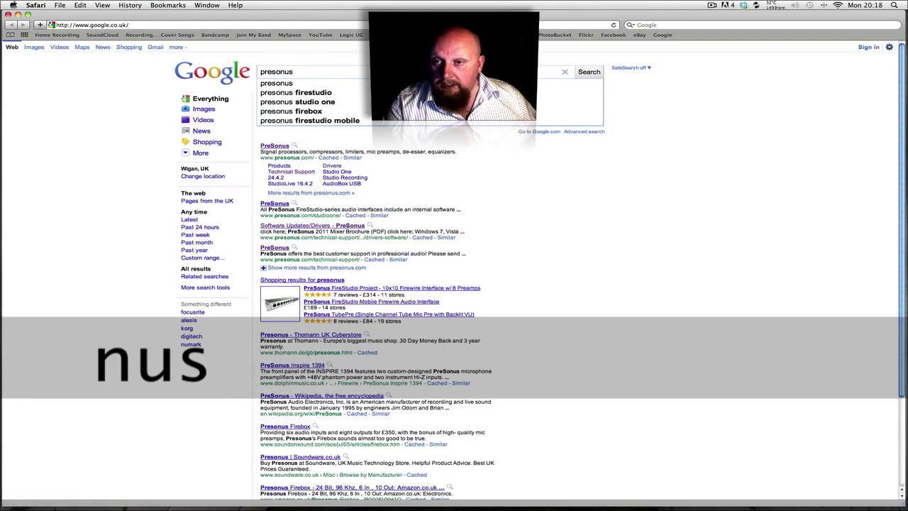
{"action": "left_click", "coordinate": [270, 146]}
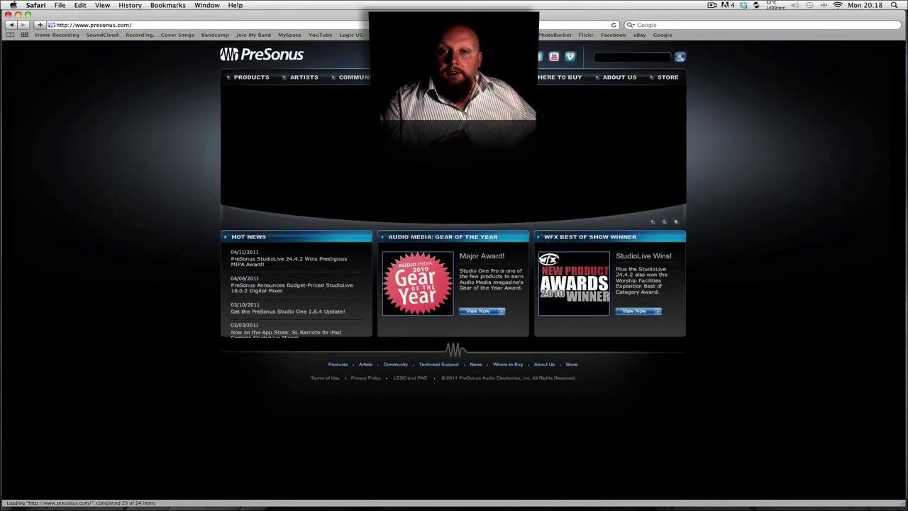
{"action": "mouse_move", "coordinate": [433, 76]}
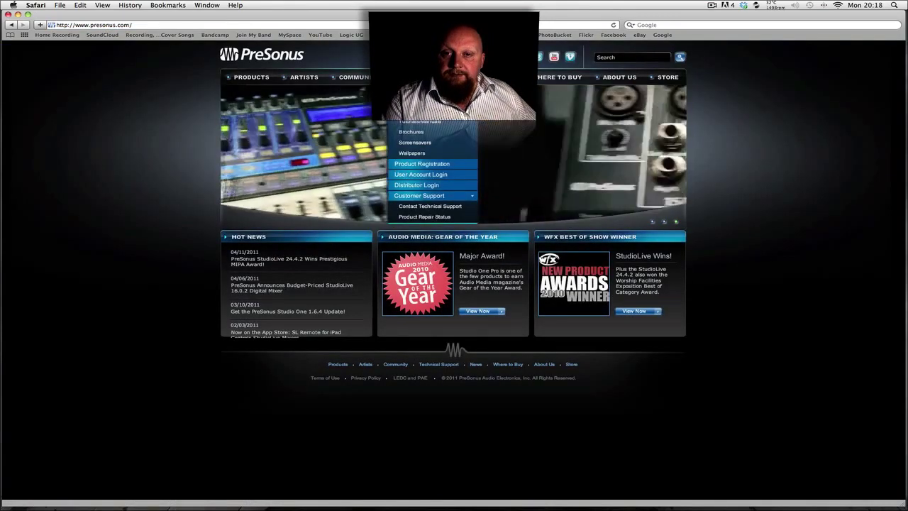
Step: Open the Drivers & Software page, scroll to the FaderPort drivers, then close Safari
{"action": "left_click", "coordinate": [419, 99]}
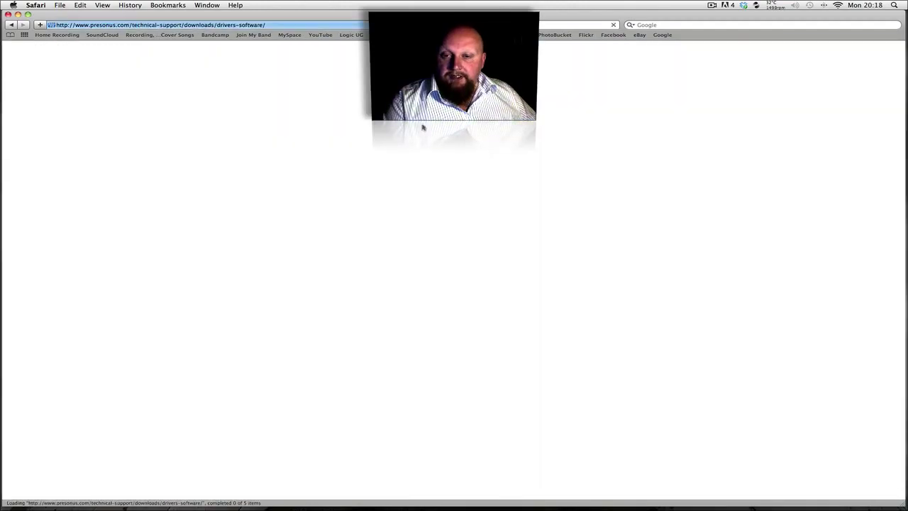
{"action": "scroll", "coordinate": [427, 260], "scroll_direction": "down", "scroll_amount": 5}
{"action": "scroll", "coordinate": [427, 260], "scroll_direction": "down", "scroll_amount": 3}
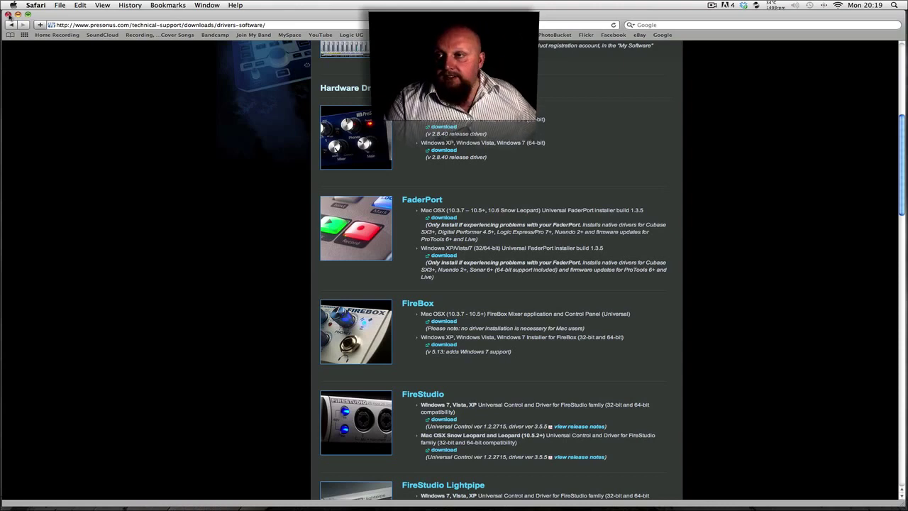
{"action": "left_click", "coordinate": [8, 15]}
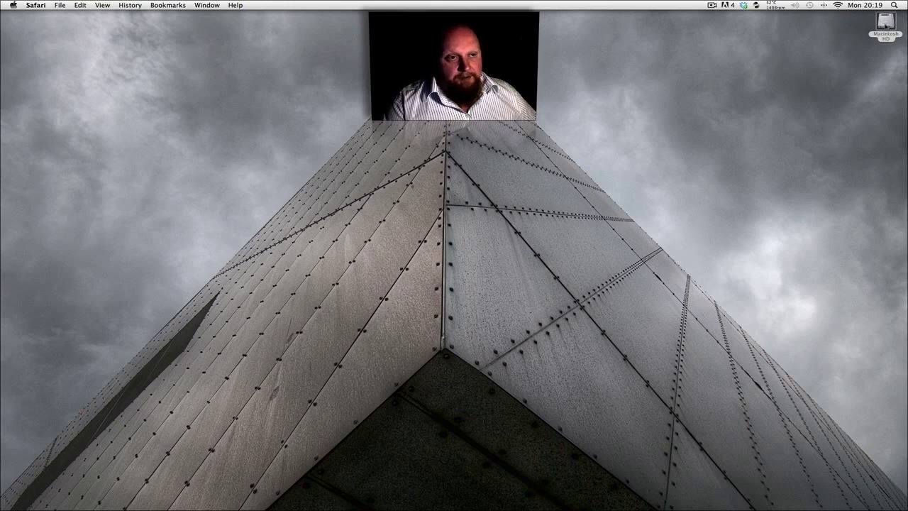
Step: Open Applications > FaderPort > Logic to reveal FaderPort.bundle, moving the window lower left
{"action": "double_click", "coordinate": [886, 23]}
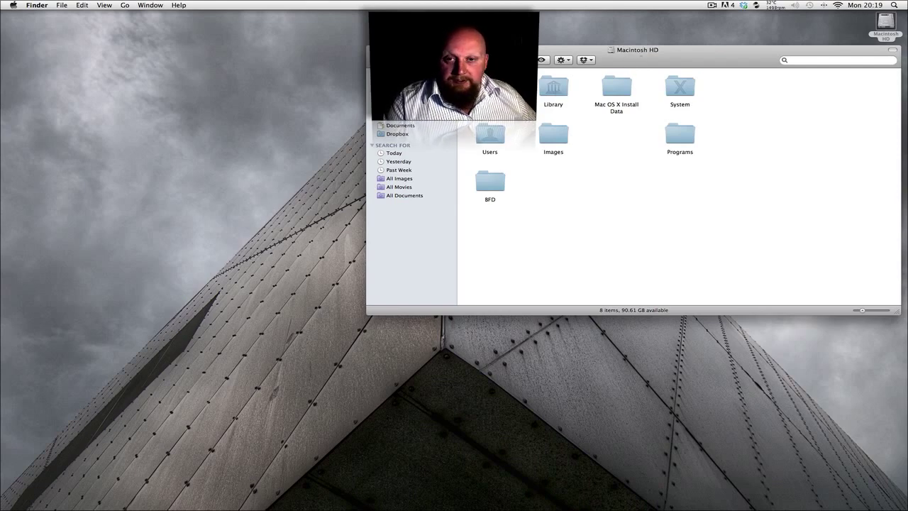
{"action": "key", "text": "super+shift+a"}
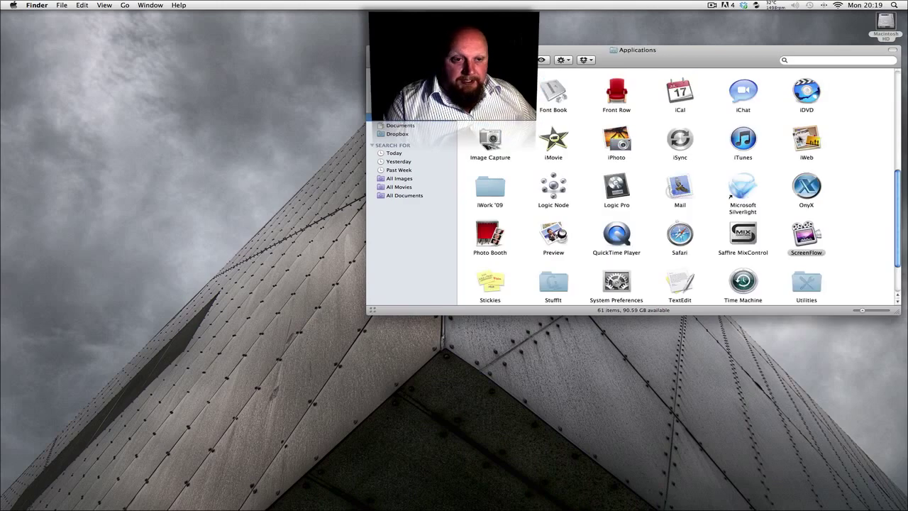
{"action": "scroll", "coordinate": [674, 192], "scroll_direction": "down", "scroll_amount": 3}
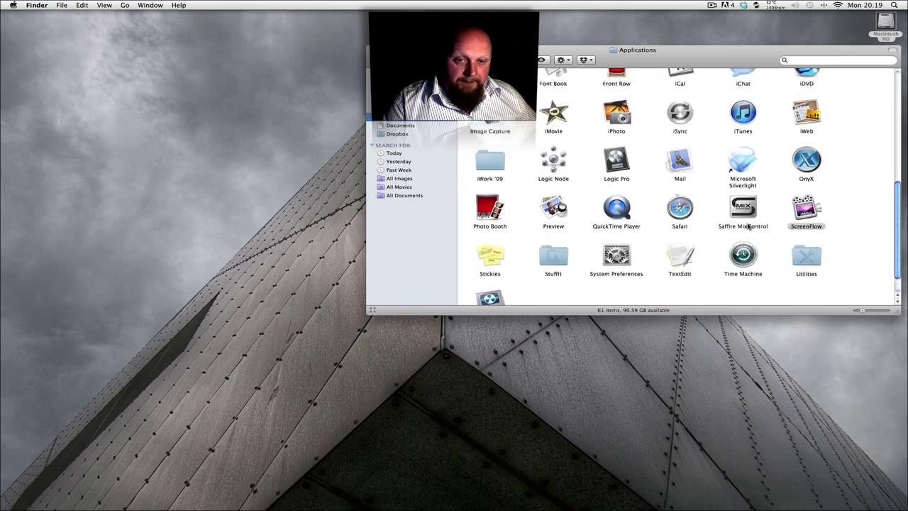
{"action": "scroll", "coordinate": [748, 225], "scroll_direction": "up", "scroll_amount": 5}
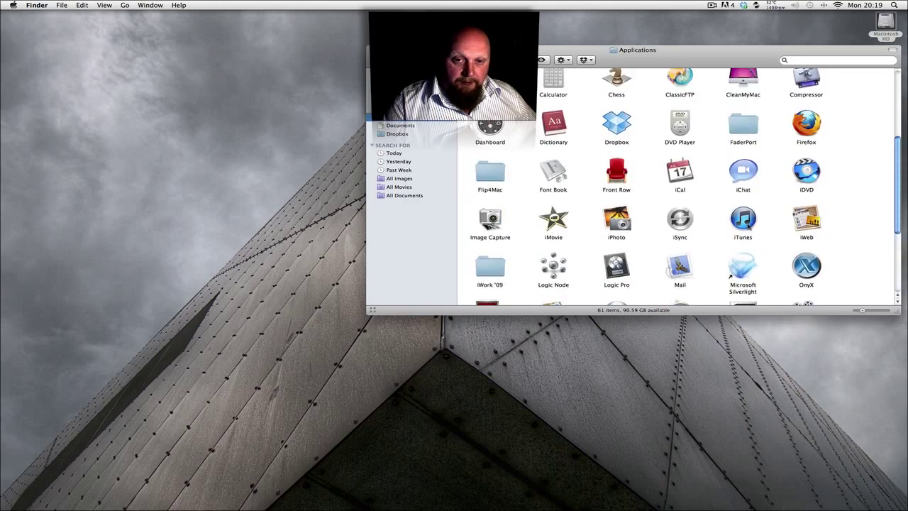
{"action": "double_click", "coordinate": [751, 140]}
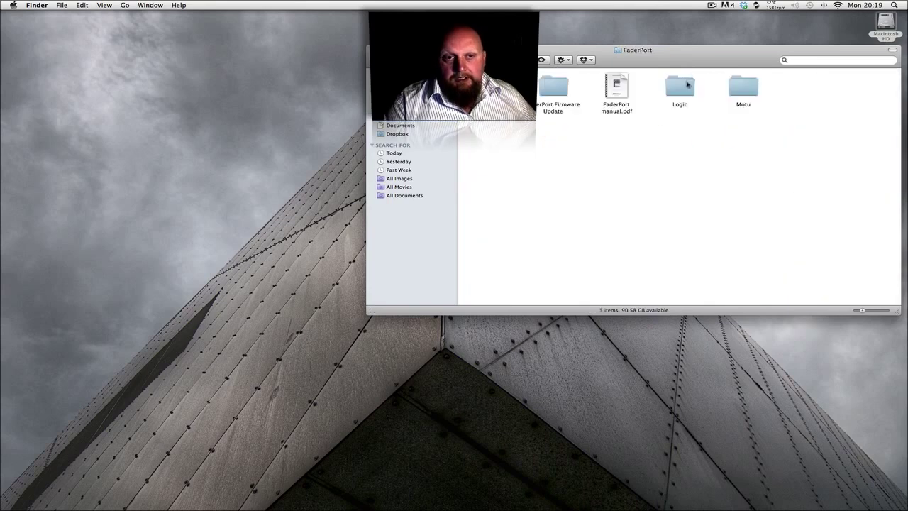
{"action": "double_click", "coordinate": [687, 85]}
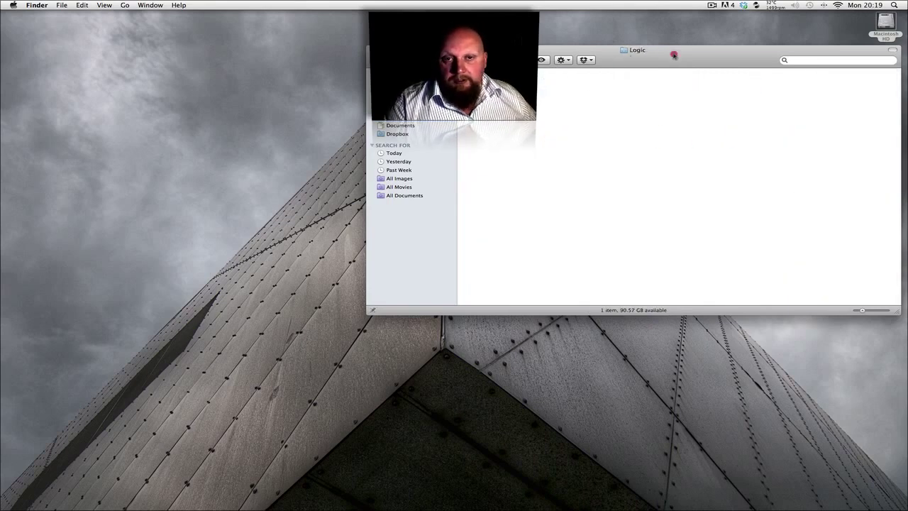
{"action": "left_click_drag", "start_coordinate": [673, 56], "coordinate": [366, 230]}
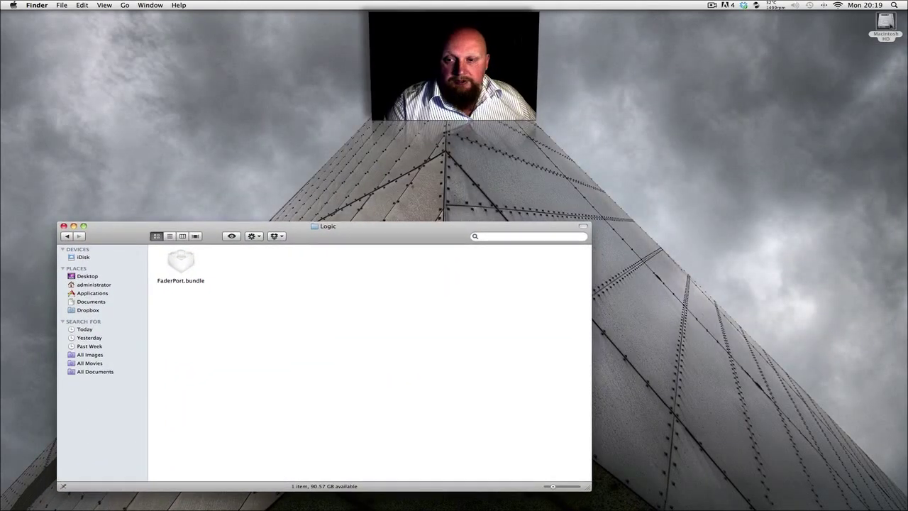
Step: Open Logic Pro's package contents down to its Contents > MIDI Device Plug-ins folder
{"action": "double_click", "coordinate": [886, 24]}
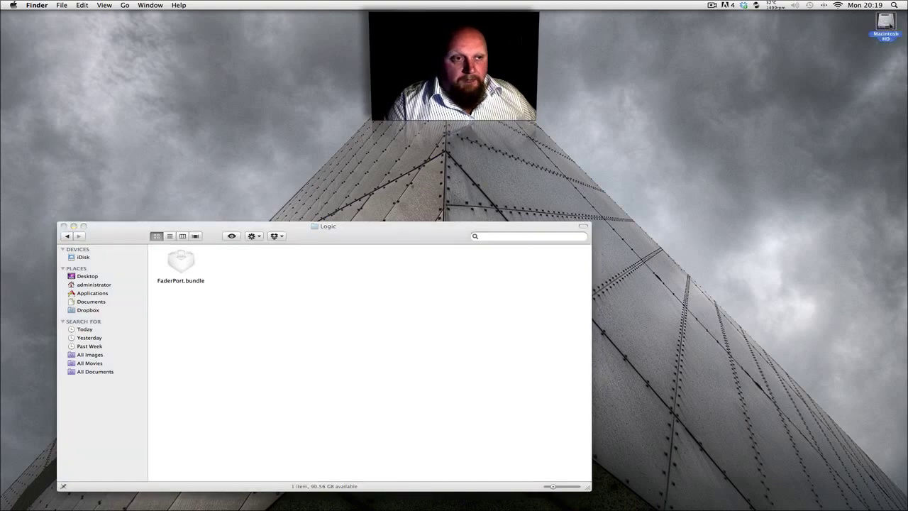
{"action": "double_click", "coordinate": [490, 89]}
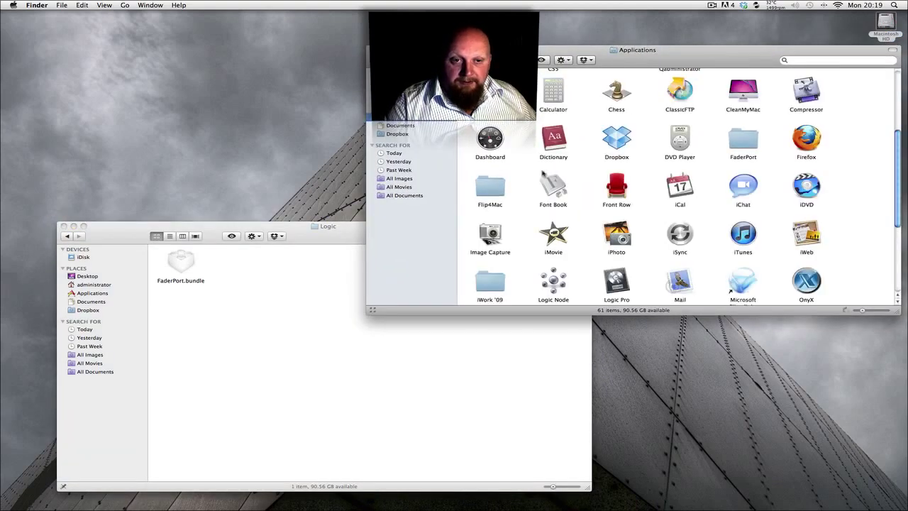
{"action": "type", "text": "scr"}
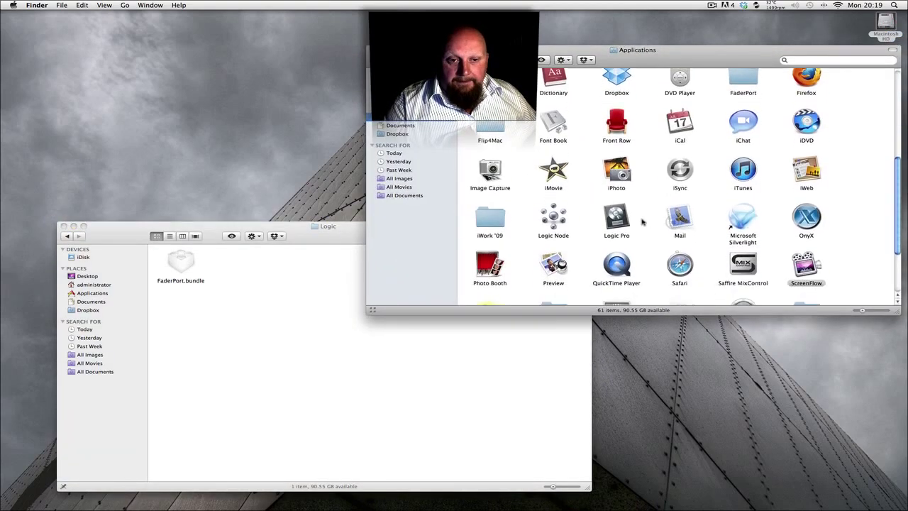
{"action": "right_click", "coordinate": [616, 212]}
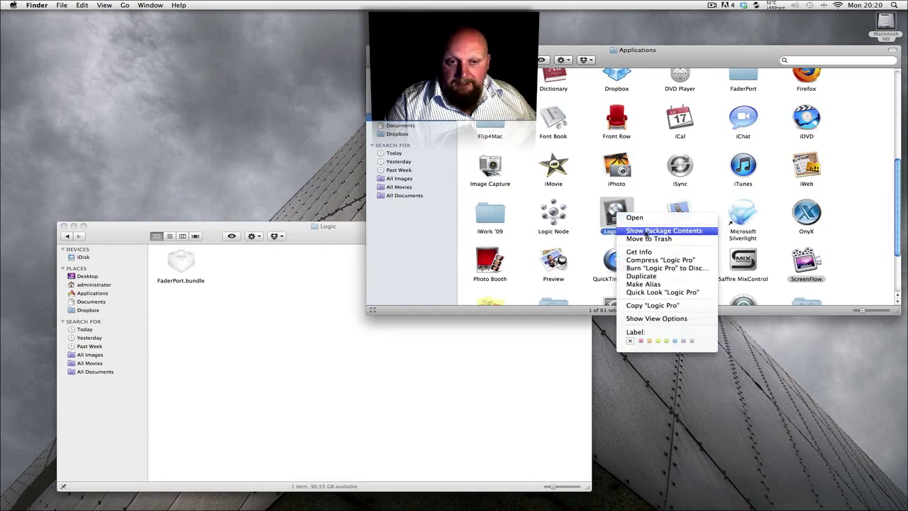
{"action": "left_click", "coordinate": [646, 231]}
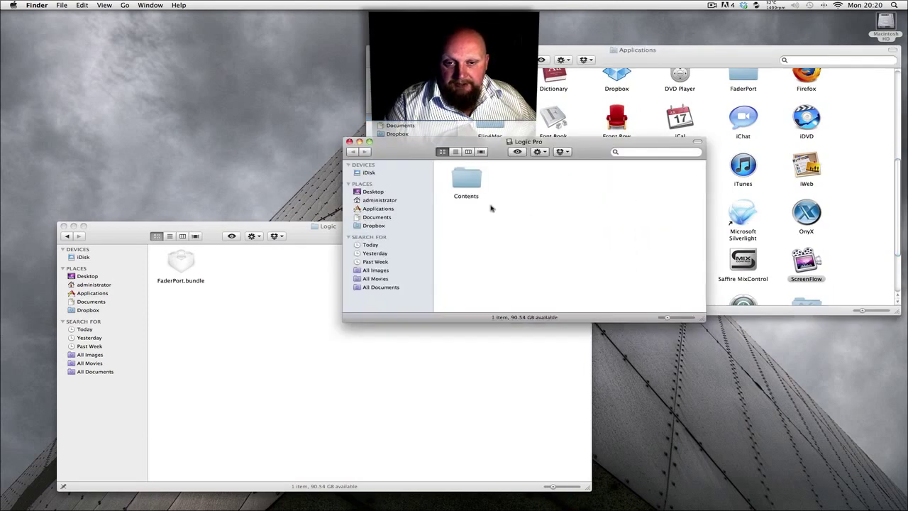
{"action": "double_click", "coordinate": [463, 178]}
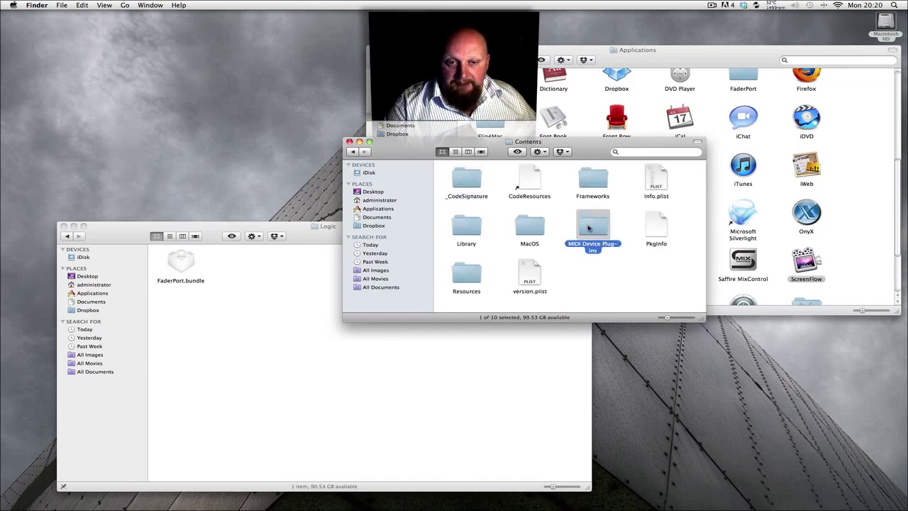
{"action": "double_click", "coordinate": [588, 228]}
Step: Copy FaderPort.bundle into MIDI Device Plug-ins, declining the replace, and close the Logic and plug-ins windows
{"action": "left_click_drag", "start_coordinate": [186, 268], "coordinate": [558, 225]}
{"action": "left_click", "coordinate": [580, 147]}
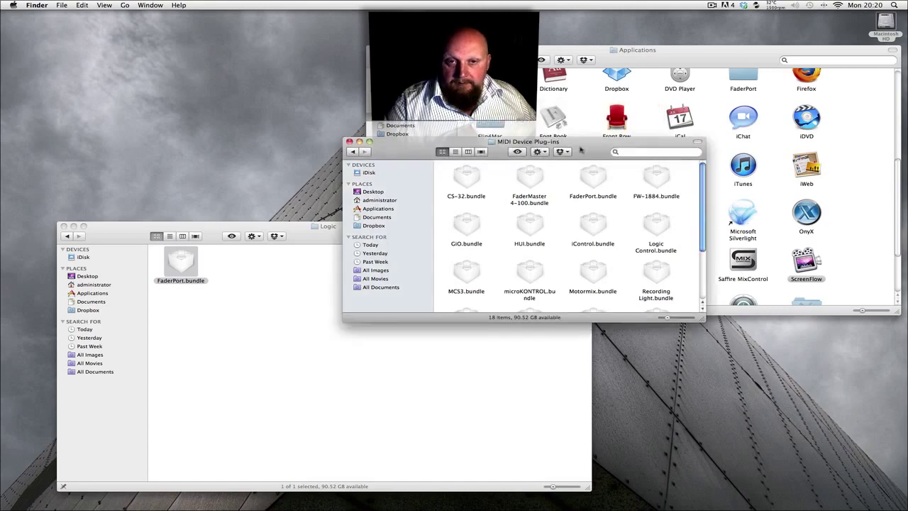
{"action": "left_click", "coordinate": [63, 225]}
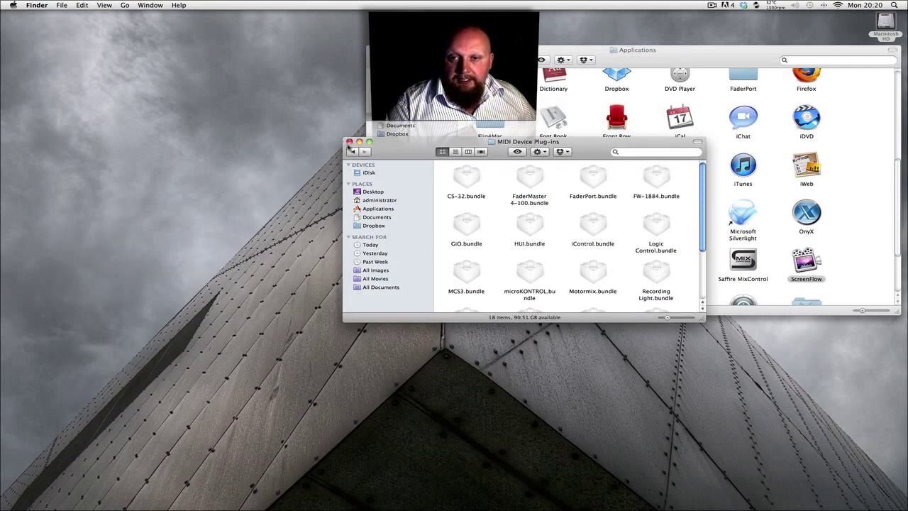
{"action": "left_click", "coordinate": [349, 142]}
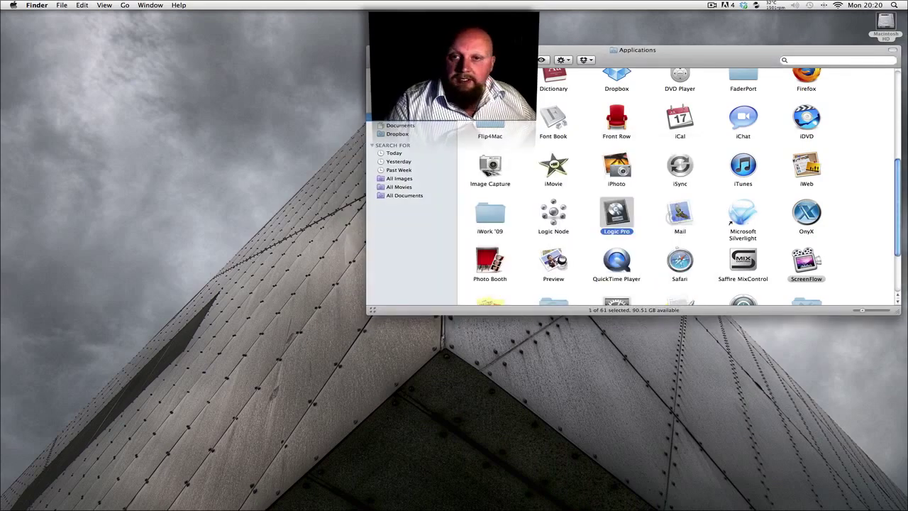
Step: Close the Applications window, launch Logic Pro, and go to Preferences > Control Surfaces
{"action": "key", "text": "super+w"}
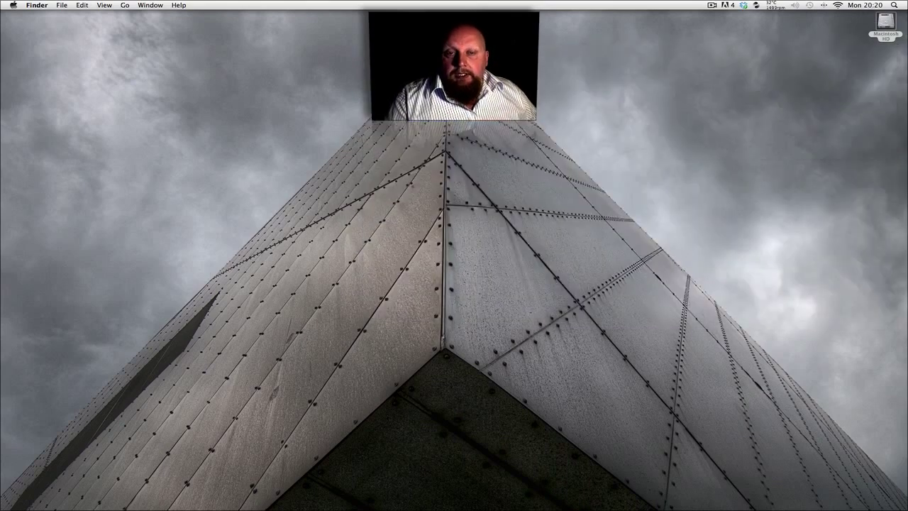
{"action": "mouse_move", "coordinate": [487, 500]}
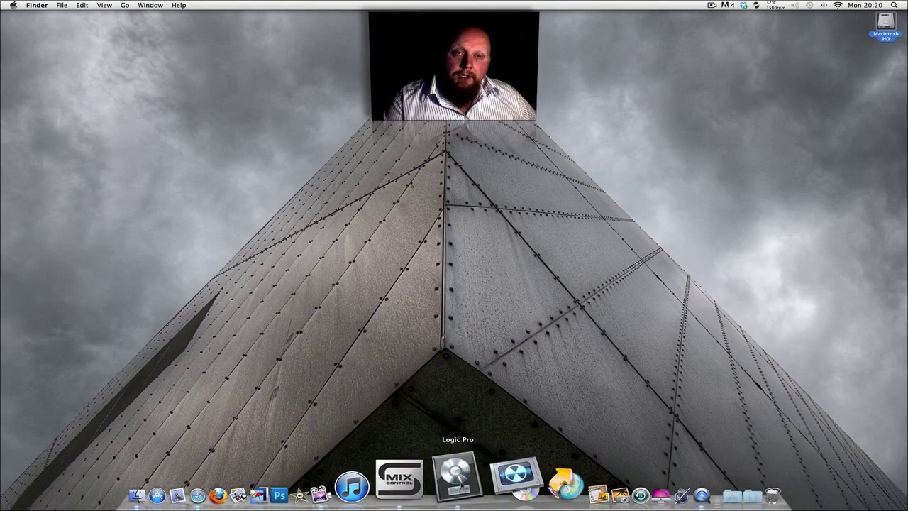
{"action": "left_click", "coordinate": [458, 479]}
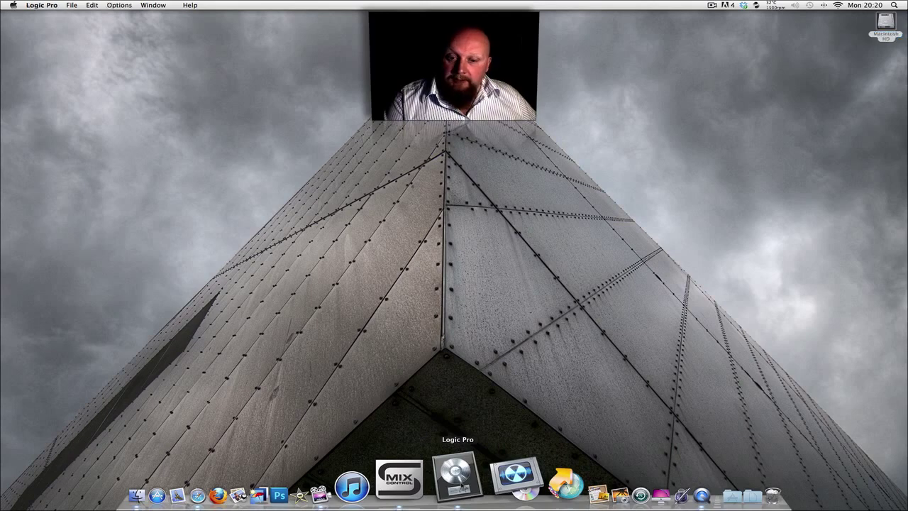
{"action": "left_click", "coordinate": [40, 6]}
{"action": "mouse_move", "coordinate": [49, 29]}
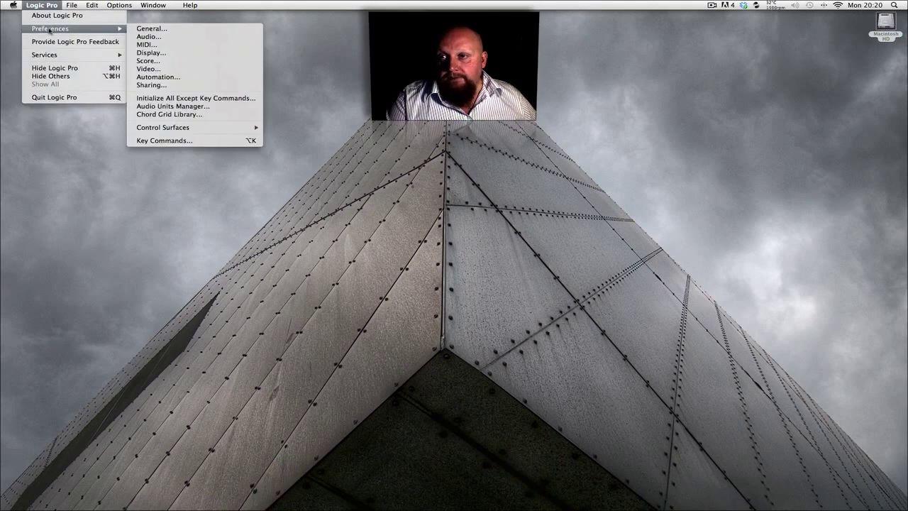
{"action": "mouse_move", "coordinate": [178, 129]}
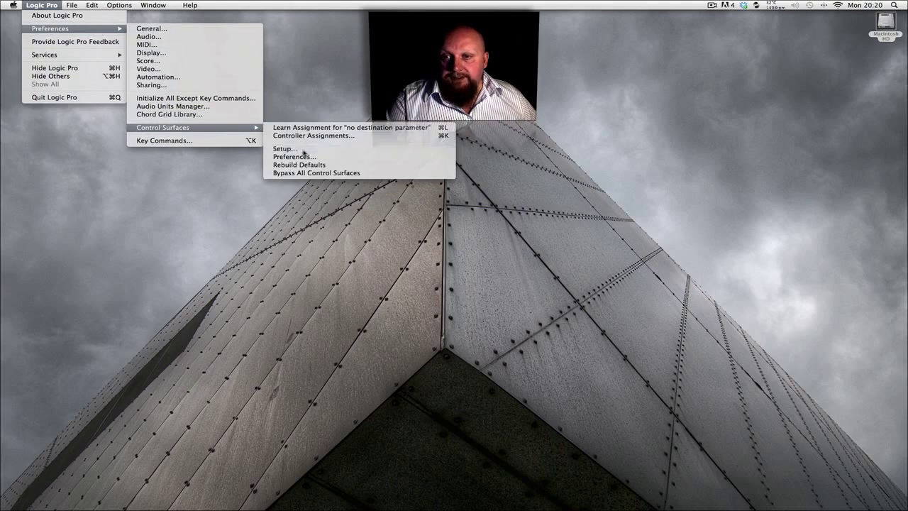
Step: Add a PreSonus FaderPort via Setup's New > Install list and scan for it
{"action": "left_click", "coordinate": [304, 149]}
{"action": "left_click", "coordinate": [325, 60]}
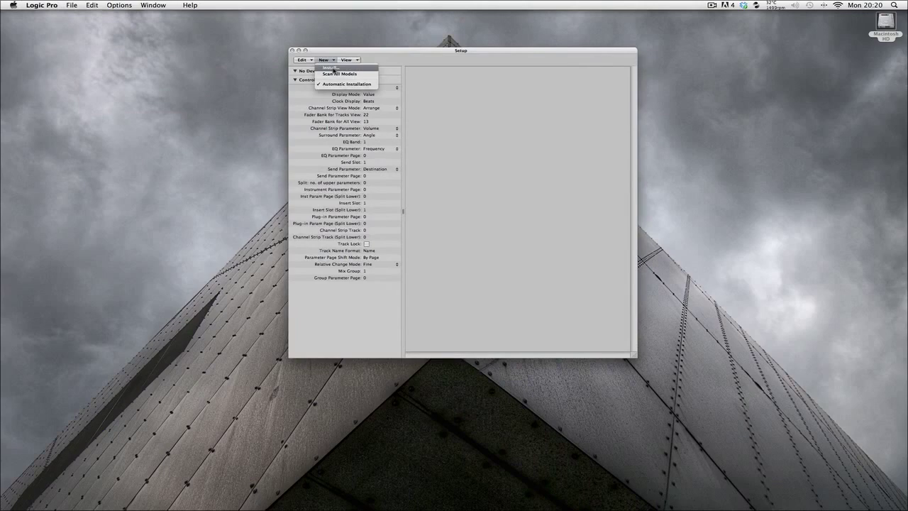
{"action": "left_click", "coordinate": [332, 68]}
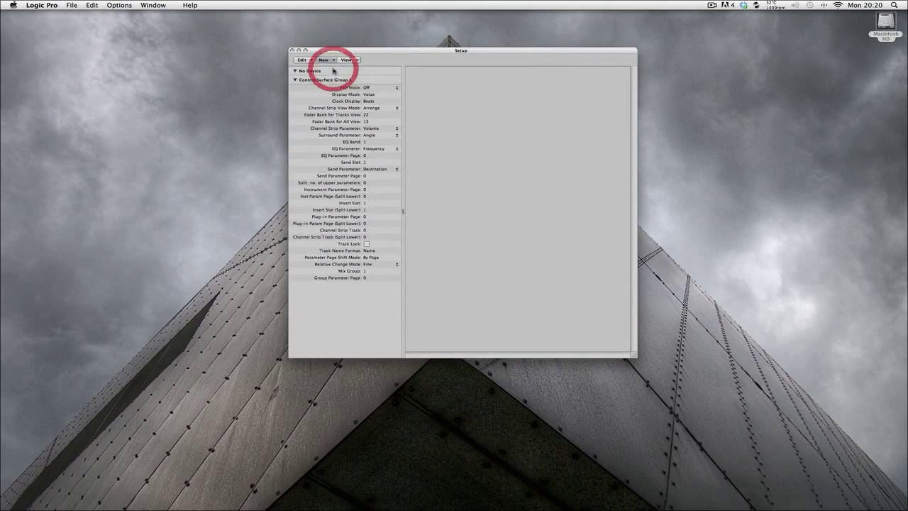
{"action": "scroll", "coordinate": [489, 188], "scroll_direction": "down", "scroll_amount": 2}
{"action": "scroll", "coordinate": [489, 188], "scroll_direction": "down", "scroll_amount": 3}
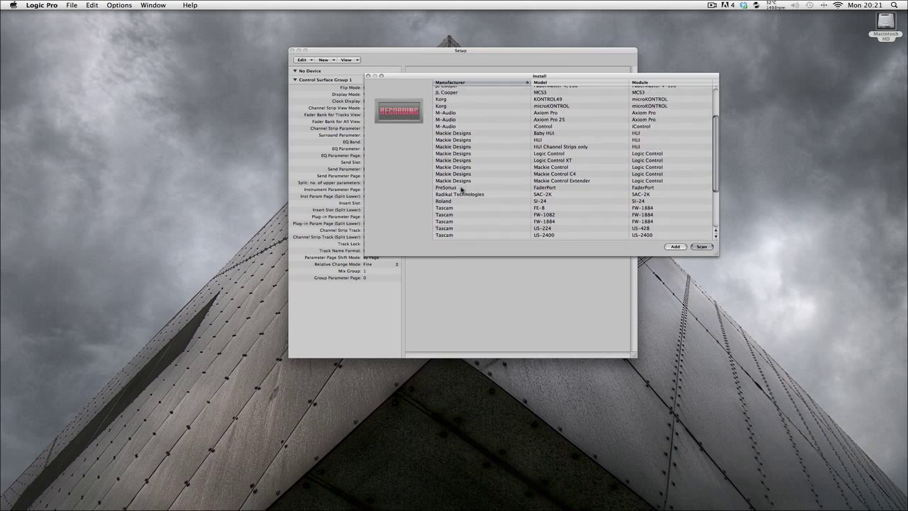
{"action": "left_click", "coordinate": [460, 189]}
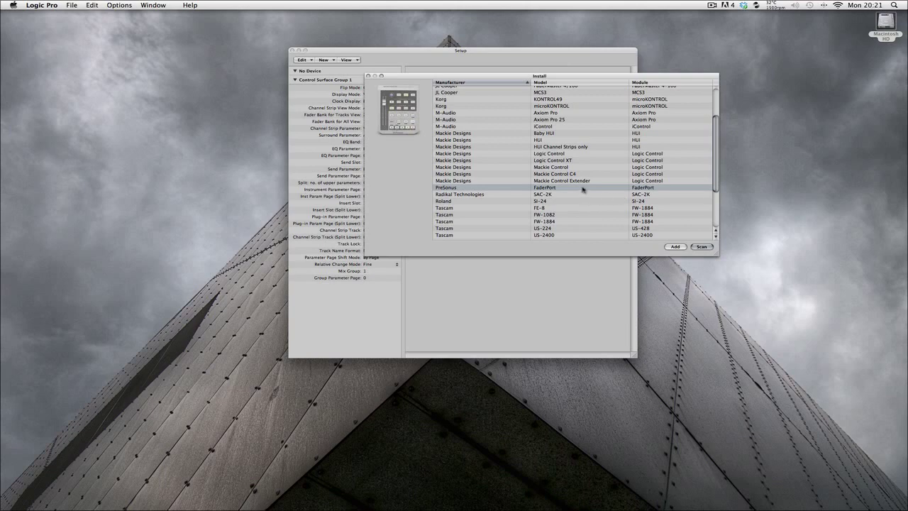
{"action": "left_click", "coordinate": [701, 247]}
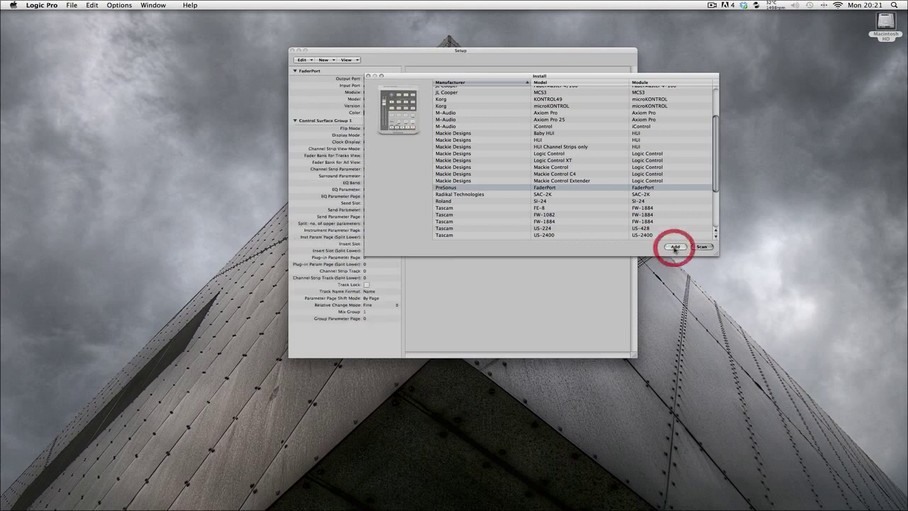
Step: Set the FaderPort device's Output Port and Input Port both to FaderPort, then close Setup
{"action": "left_click", "coordinate": [369, 76]}
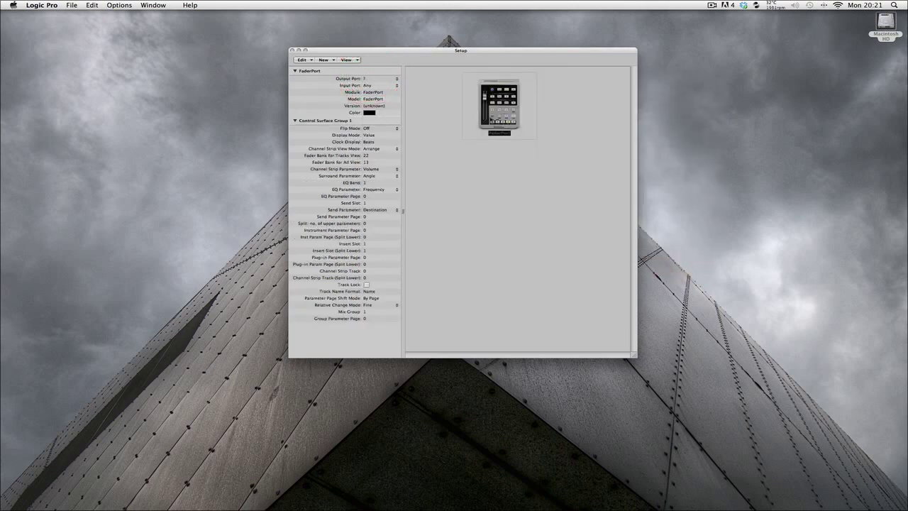
{"action": "left_click", "coordinate": [493, 110]}
{"action": "left_click", "coordinate": [365, 80]}
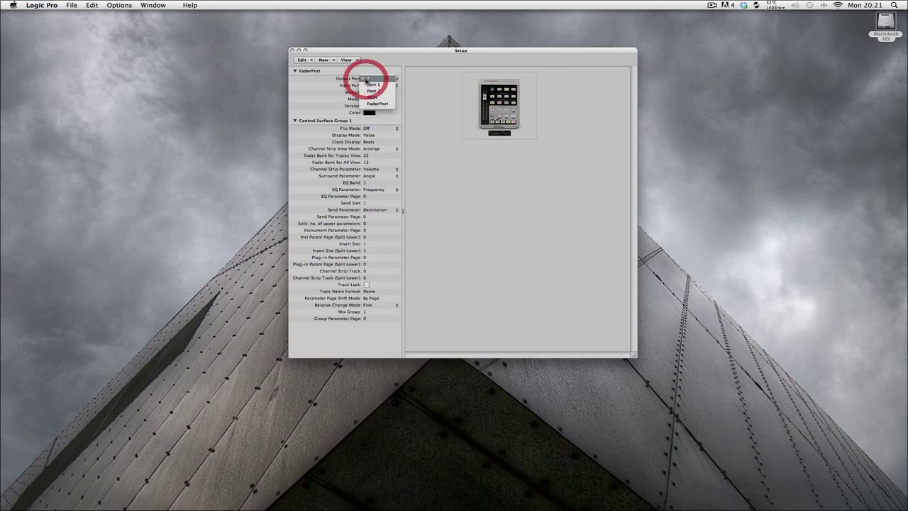
{"action": "left_click", "coordinate": [375, 104]}
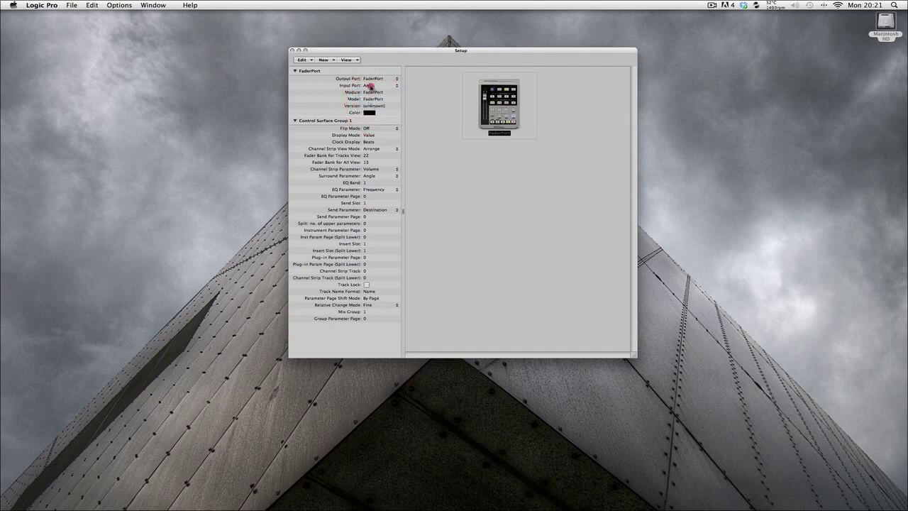
{"action": "left_click", "coordinate": [368, 85]}
{"action": "left_click", "coordinate": [375, 105]}
{"action": "left_click", "coordinate": [293, 50]}
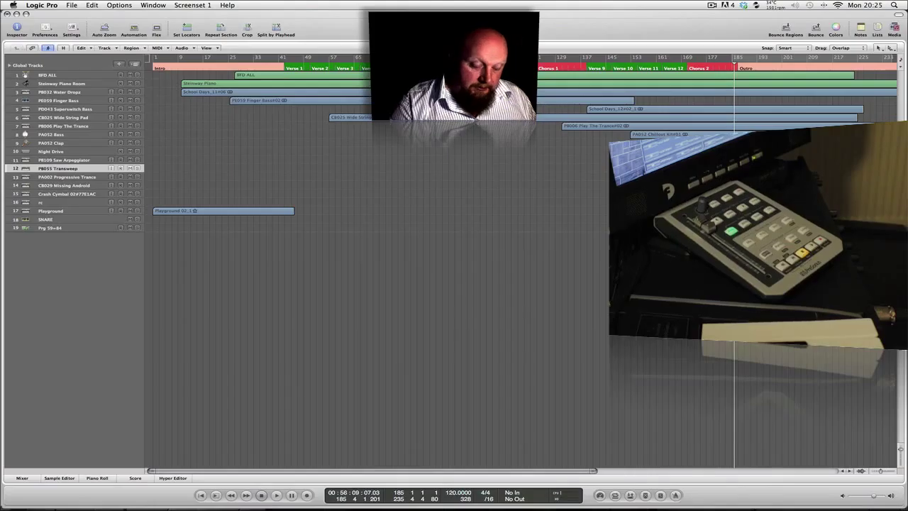
Step: Show automation and add an extra Volume lane on the PB055 Transweep track, zoomed in
{"action": "key", "text": "a"}
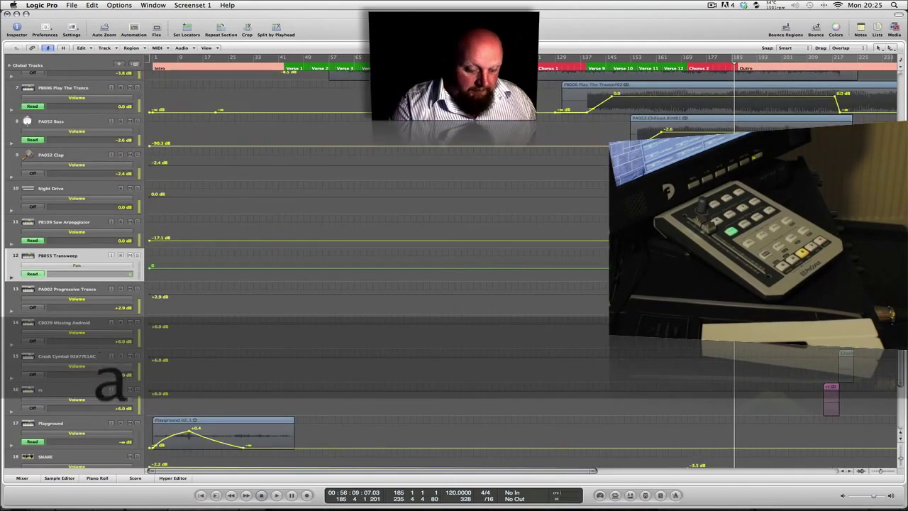
{"action": "scroll", "coordinate": [454, 269], "scroll_direction": "right", "scroll_amount": 10}
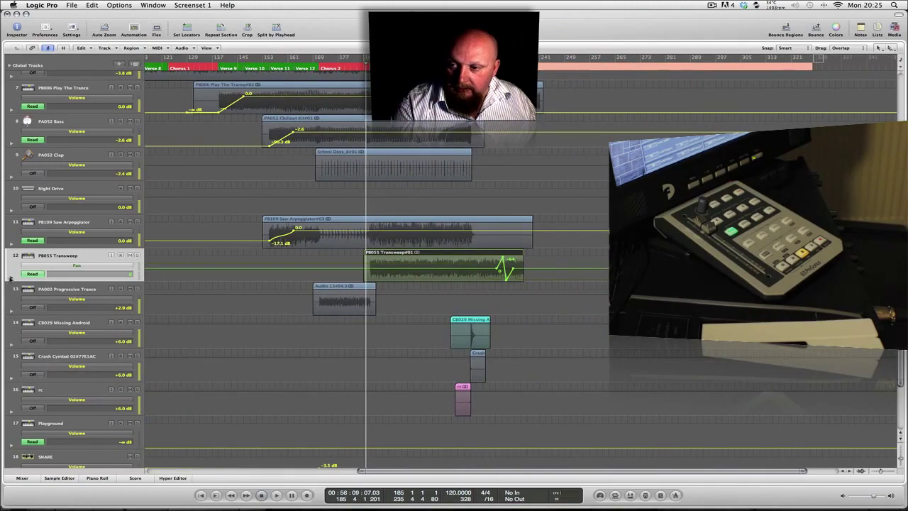
{"action": "left_click", "coordinate": [10, 278]}
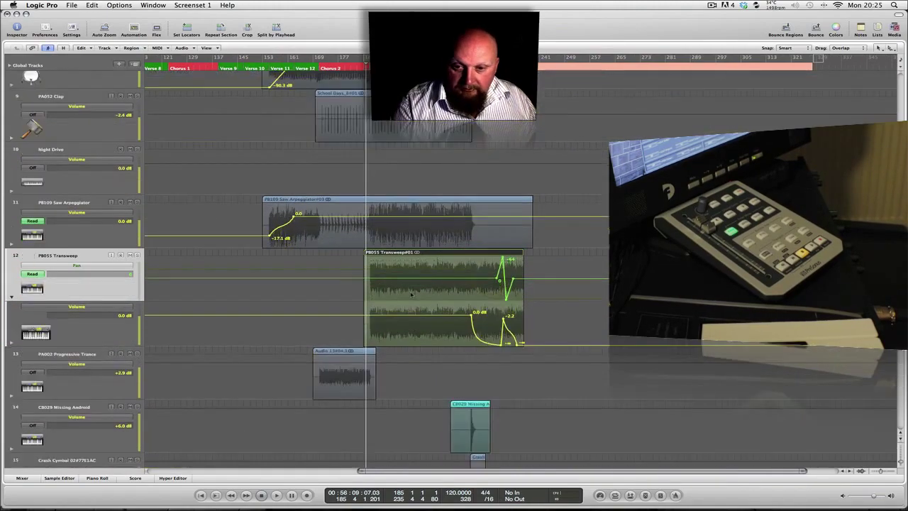
{"action": "key", "text": "z"}
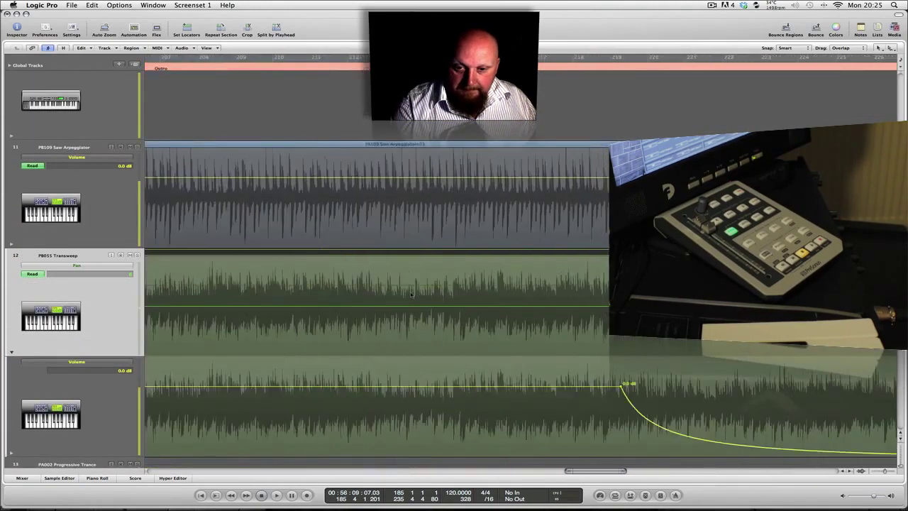
{"action": "scroll", "coordinate": [412, 295], "scroll_direction": "right", "scroll_amount": 10}
{"action": "scroll", "coordinate": [411, 294], "scroll_direction": "down", "scroll_amount": 4}
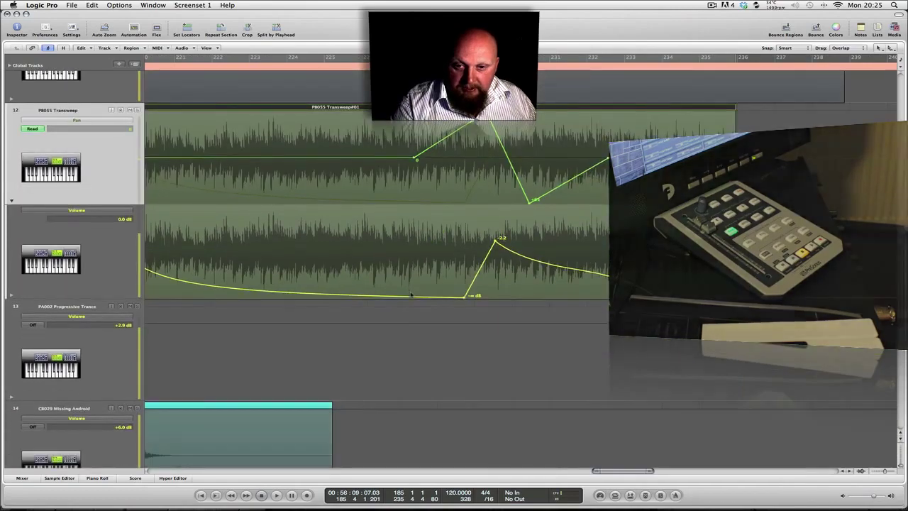
Step: Zoom back out to bars 215–238 and place the playhead at bar 218
{"action": "key", "text": "z"}
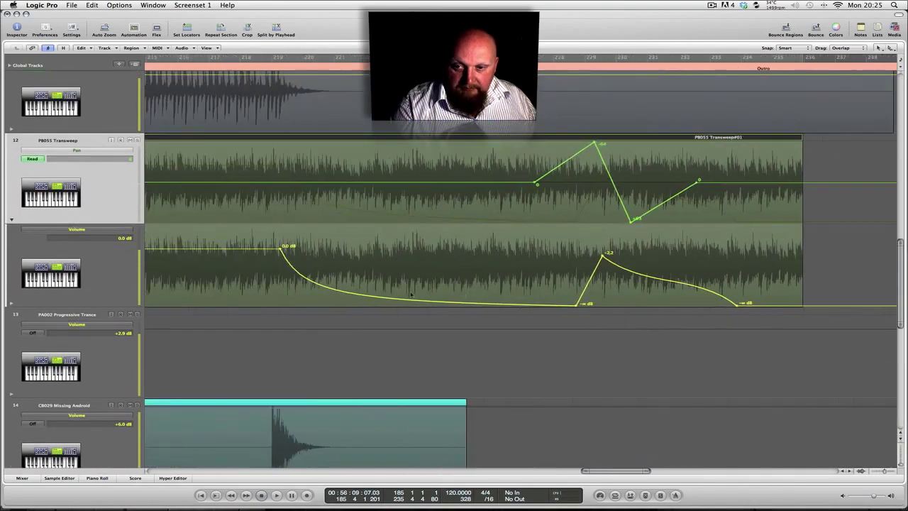
{"action": "scroll", "coordinate": [411, 294], "scroll_direction": "left", "scroll_amount": 1}
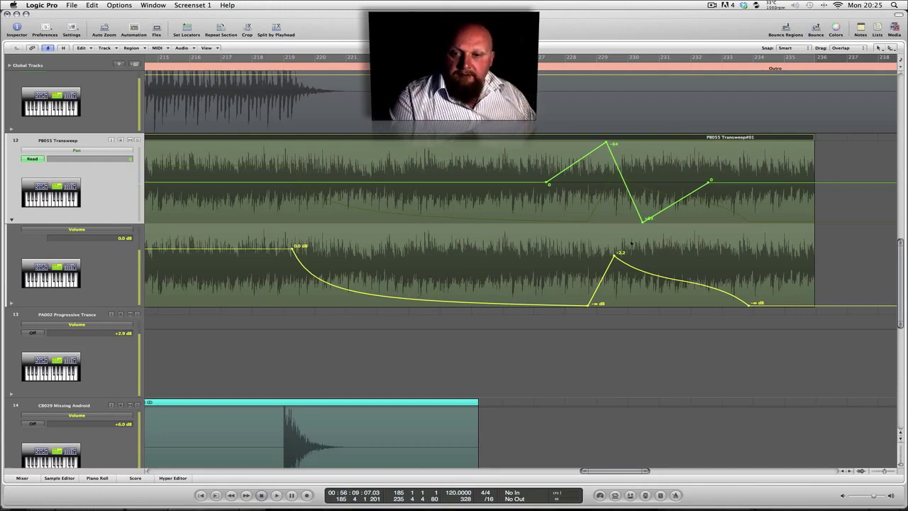
{"action": "scroll", "coordinate": [630, 244], "scroll_direction": "right", "scroll_amount": 1}
{"action": "left_click", "coordinate": [255, 68]}
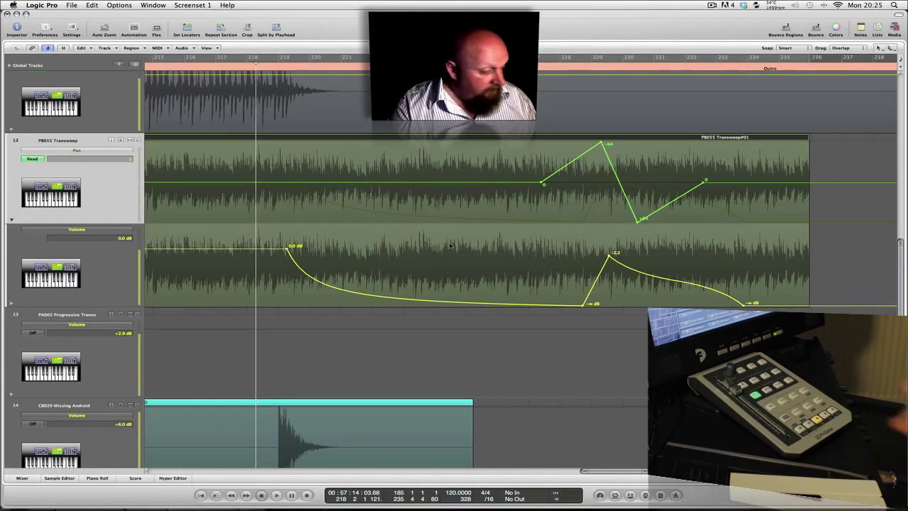
Step: Play the Transweep automation from bar 218, stop, then step the playhead back a few bars
{"action": "key", "text": "space"}
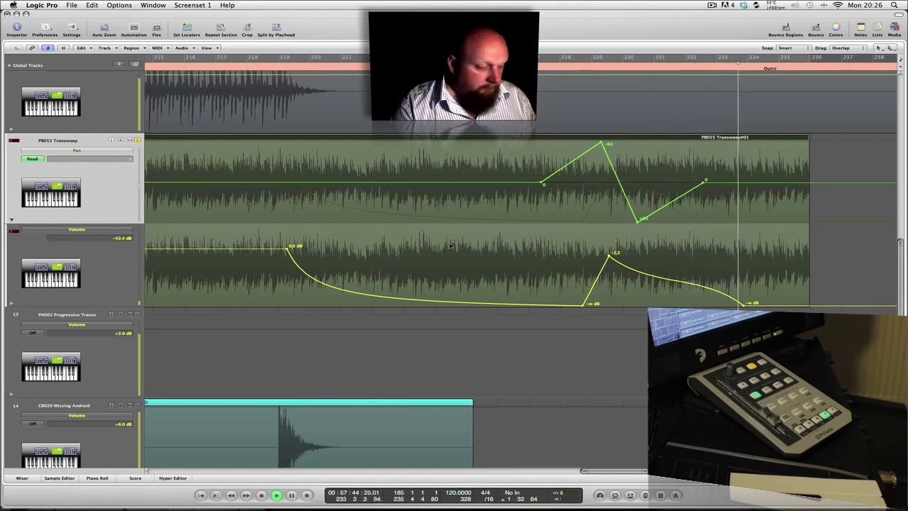
{"action": "key", "text": "space"}
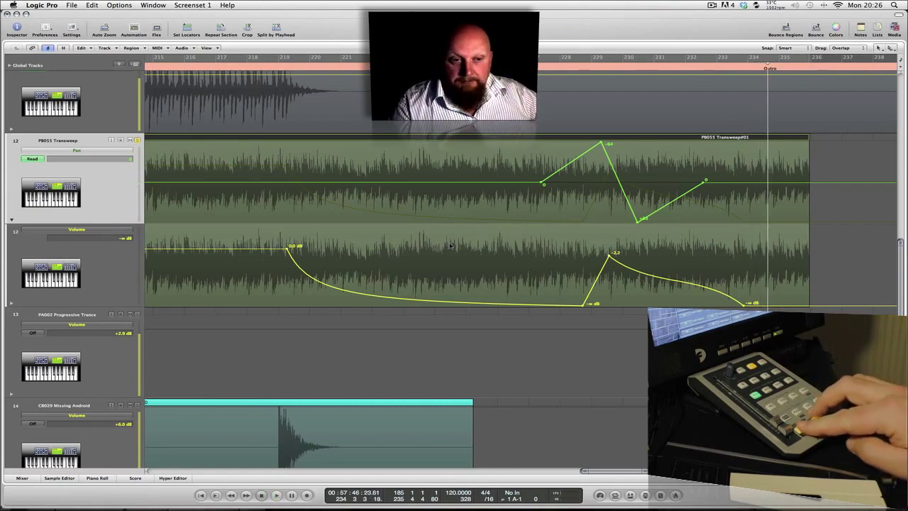
{"action": "key", "text": "comma"}
{"action": "key", "text": "comma"}
{"action": "key", "text": "comma"}
{"action": "key", "text": "comma"}
{"action": "key", "text": "comma"}
{"action": "key", "text": "comma"}
{"action": "key", "text": "comma"}
{"action": "key", "text": "comma"}
{"action": "key", "text": "comma"}
{"action": "key", "text": "comma"}
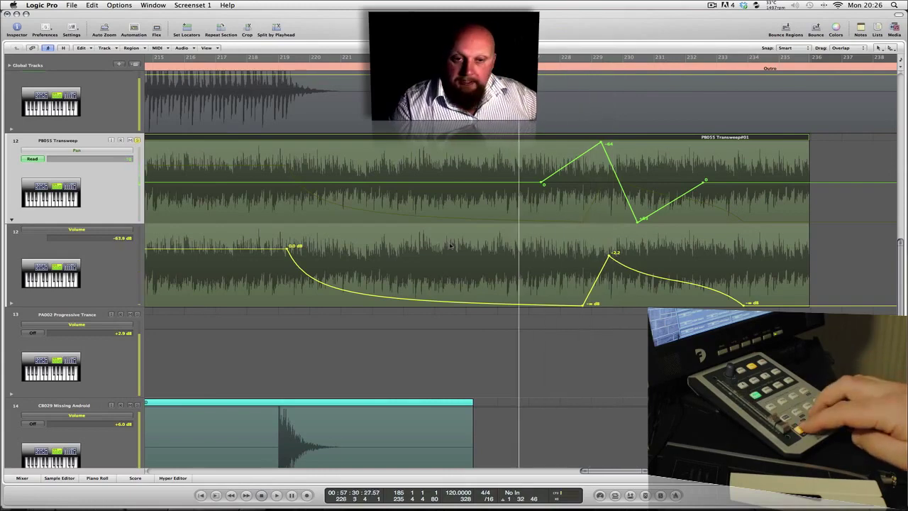
{"action": "key", "text": "comma"}
{"action": "key", "text": "comma"}
{"action": "key", "text": "comma"}
{"action": "key", "text": "comma"}
{"action": "key", "text": "comma"}
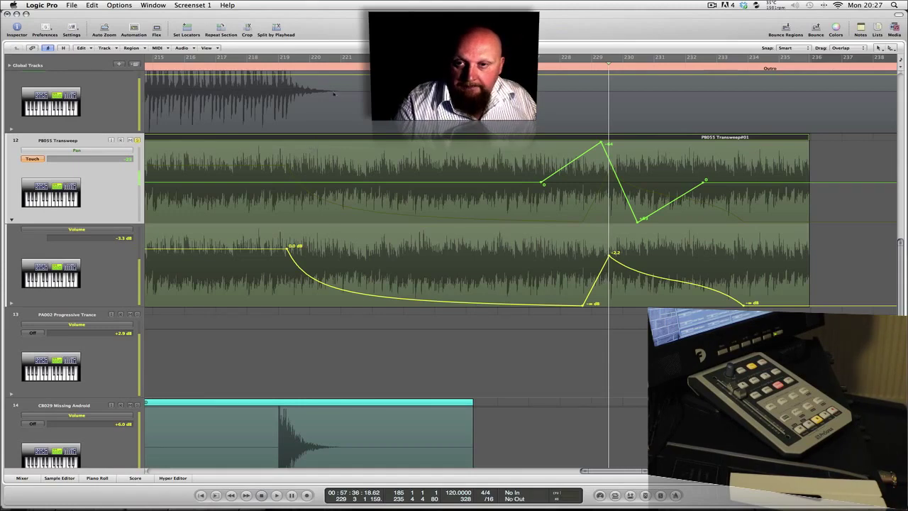
Step: Play from bar 216 and drag the 0.0 dB volume node later, reshaping the fade's steep drop
{"action": "left_click", "coordinate": [325, 69]}
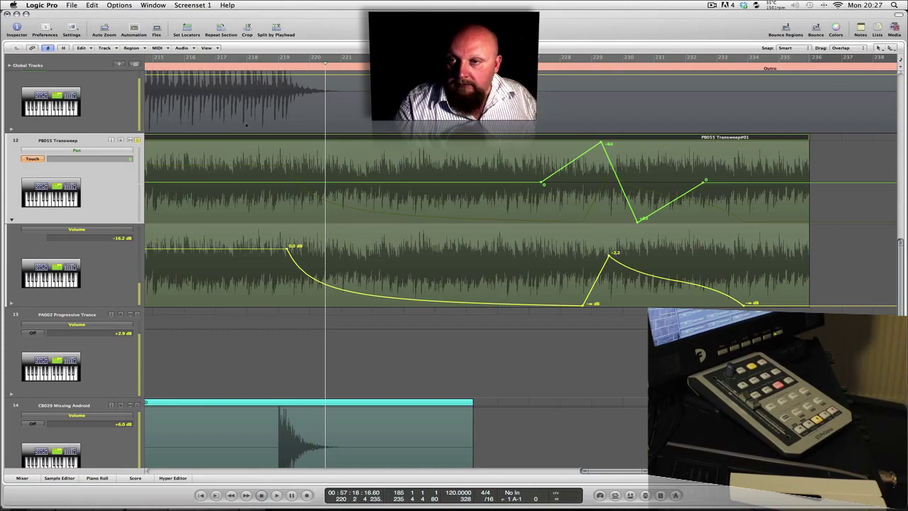
{"action": "left_click", "coordinate": [195, 70]}
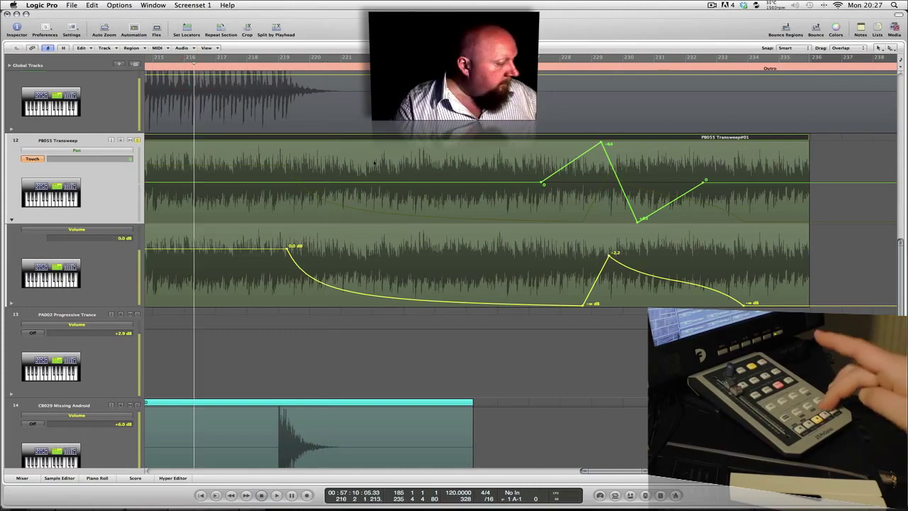
{"action": "key", "text": "space"}
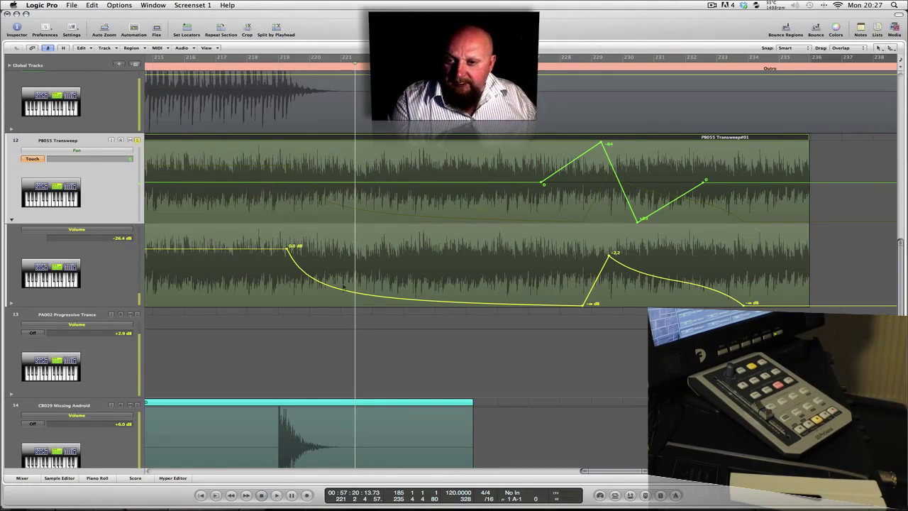
{"action": "mouse_move", "coordinate": [288, 249]}
{"action": "left_mouse_down"}
{"action": "mouse_move", "coordinate": [339, 250]}
{"action": "mouse_move", "coordinate": [301, 251]}
{"action": "left_mouse_up"}
{"action": "left_click_drag", "start_coordinate": [357, 285], "coordinate": [336, 298]}
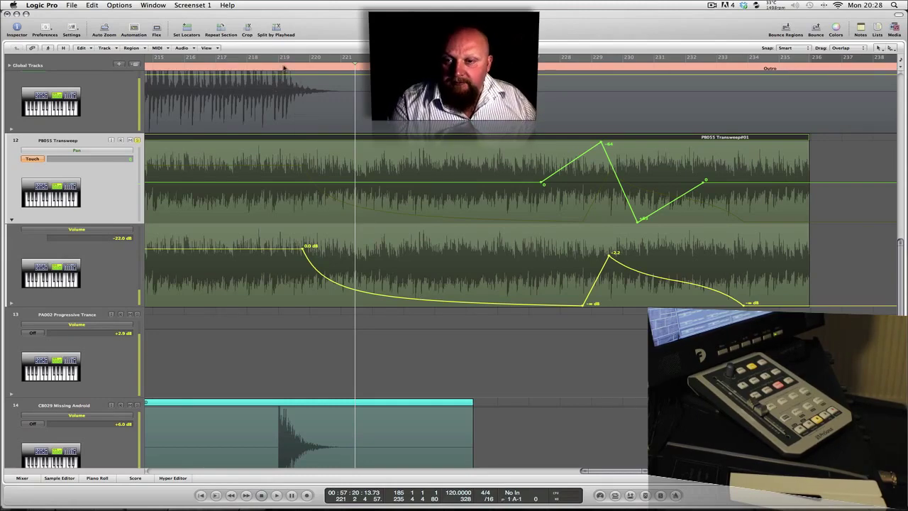
Step: Hide the automation lanes, zoom out to the whole song, and open the Mixer with taller track rows
{"action": "key", "text": "a"}
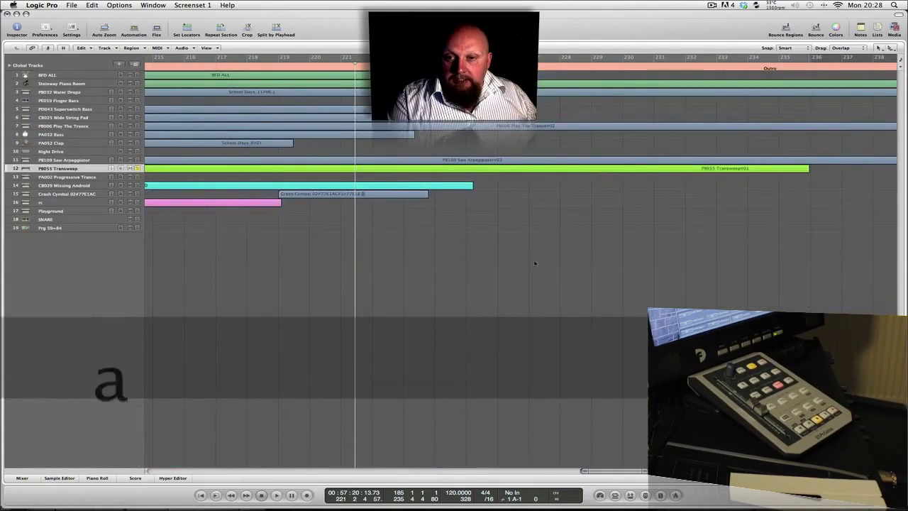
{"action": "key", "text": "z"}
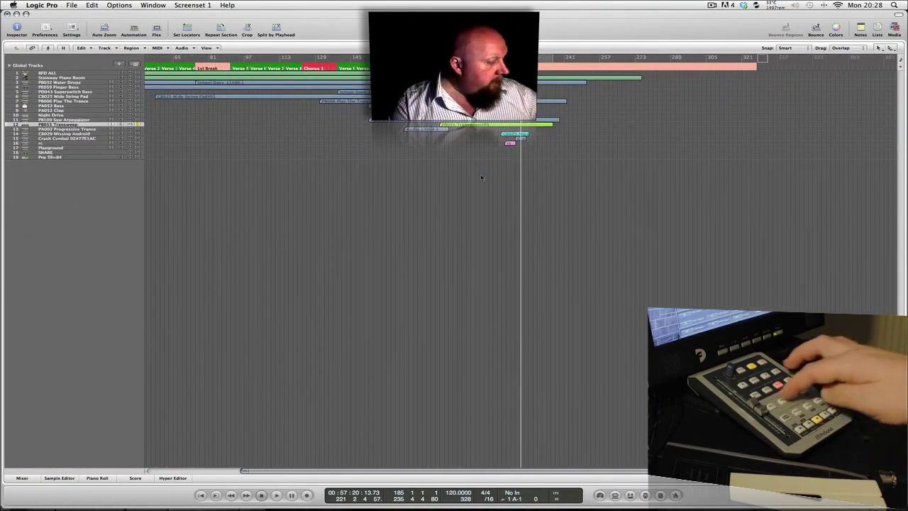
{"action": "key", "text": "x"}
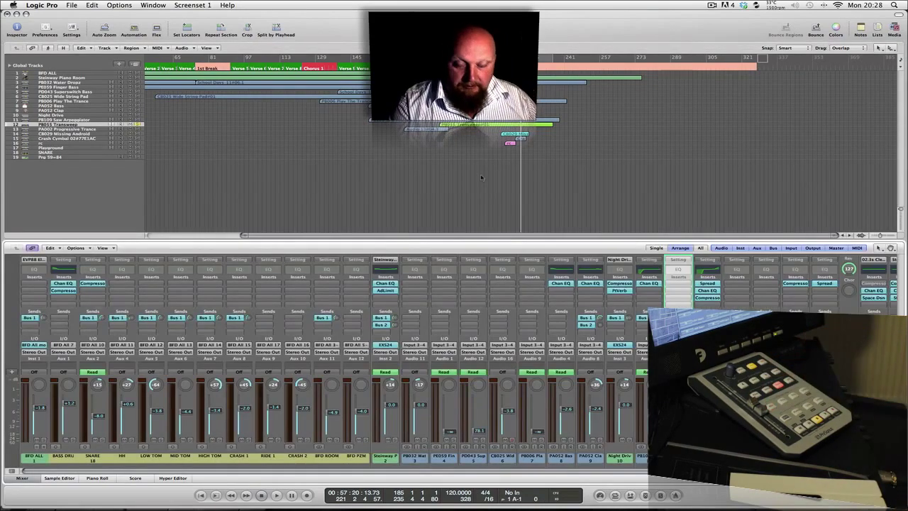
{"action": "key", "text": "ctrl+Down"}
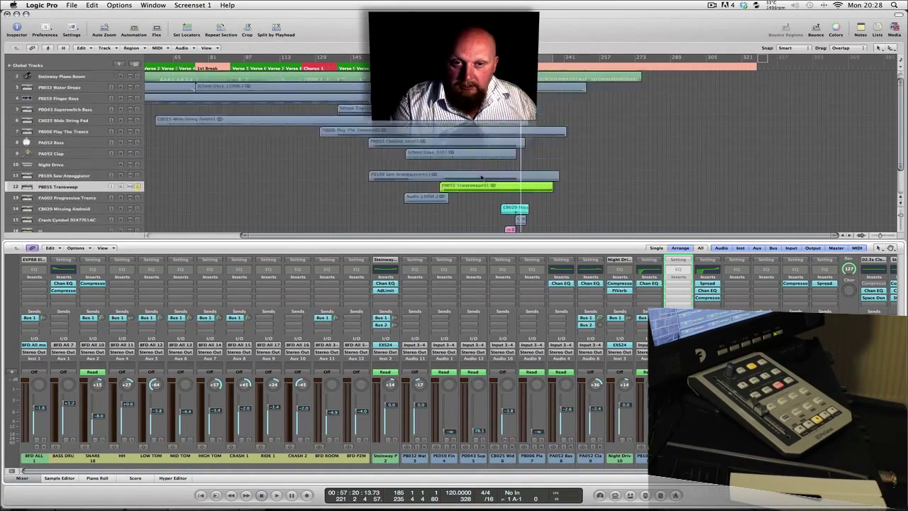